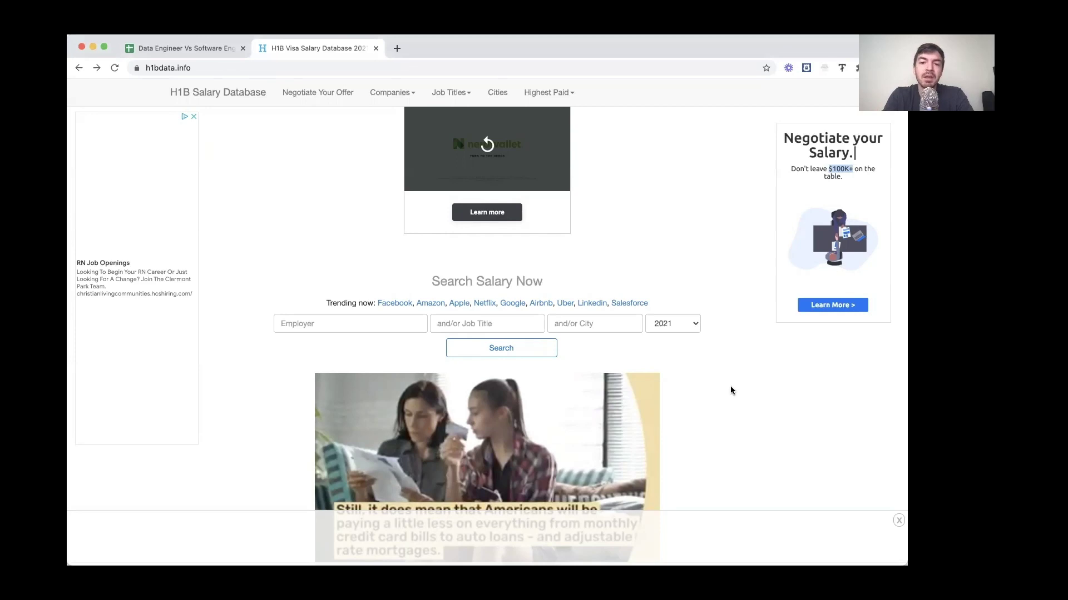
Look over the H1B salary search form, and inspect the IMPORTHTML formula in cell A1 of the software development engineer II sheet
{"action": "scroll", "coordinate": [730, 391], "scroll_direction": "down", "scroll_amount": 4}
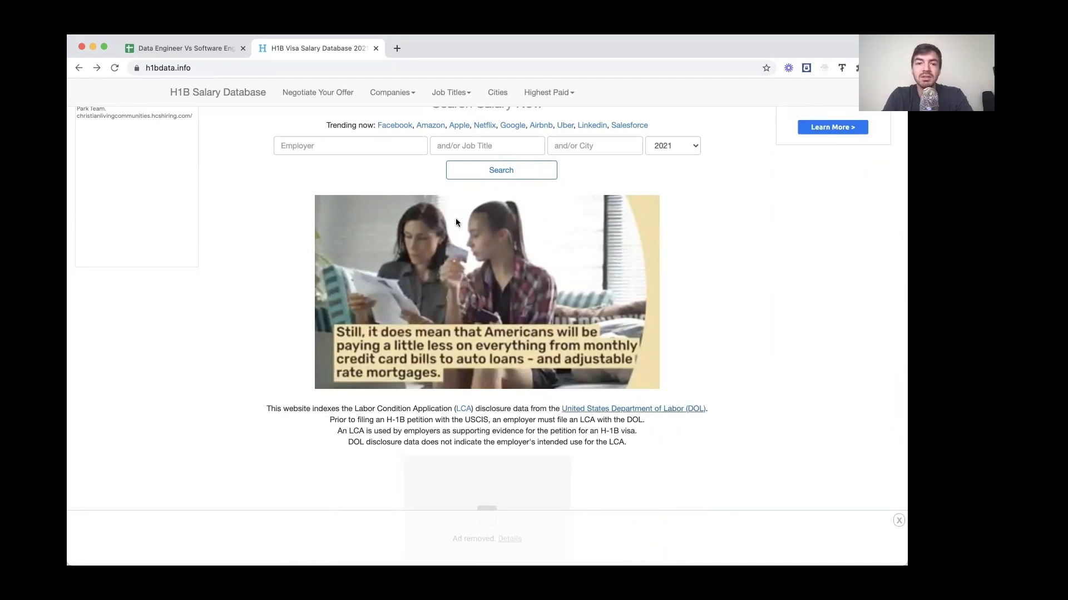
{"action": "left_click", "coordinate": [328, 145]}
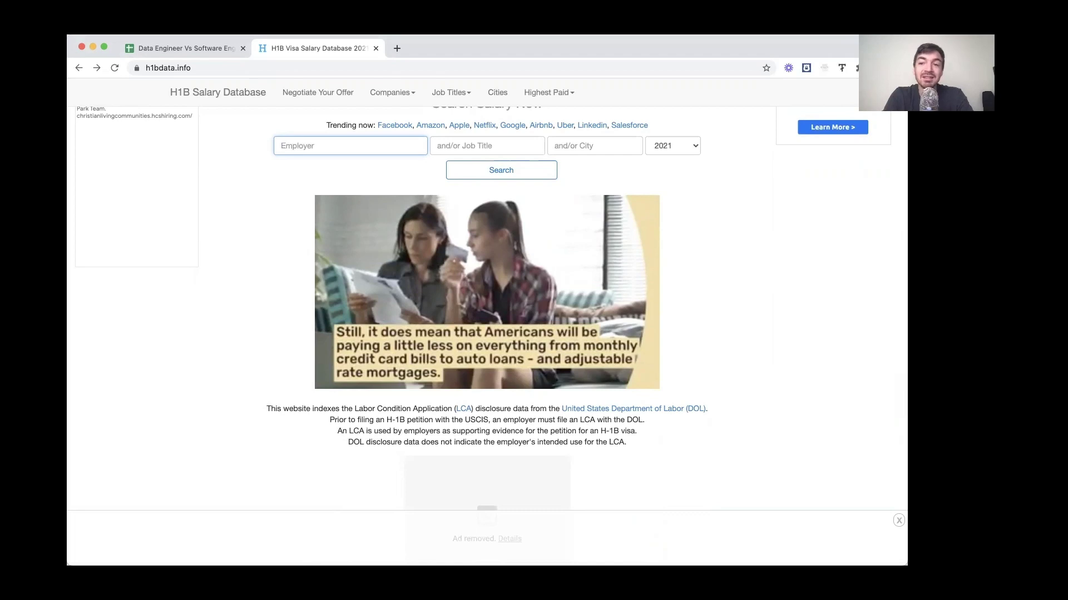
{"action": "left_click", "coordinate": [195, 52]}
{"action": "left_click", "coordinate": [162, 173]}
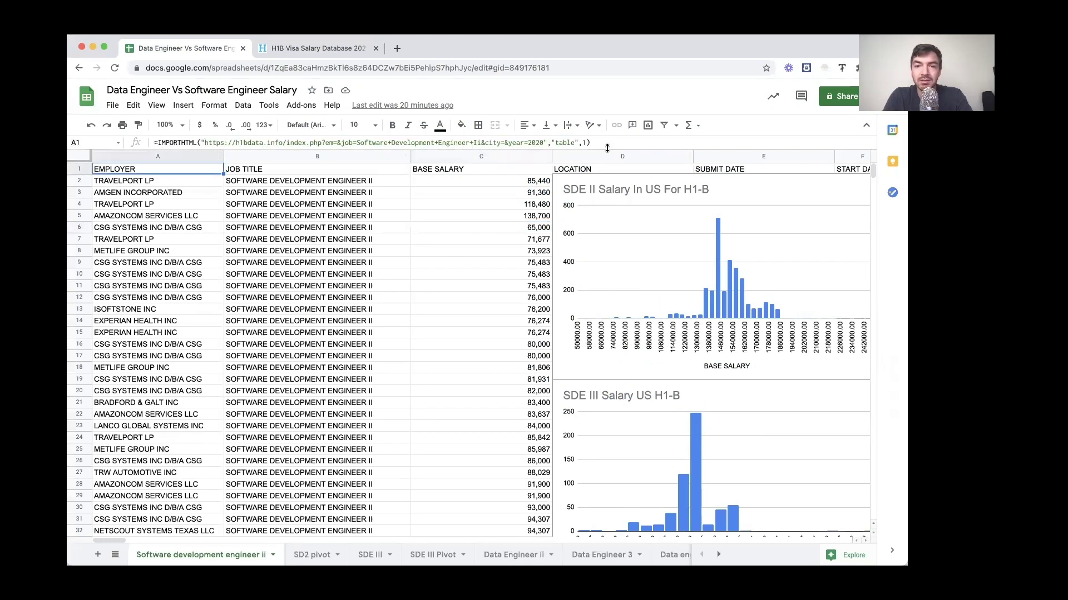
{"action": "left_click", "coordinate": [518, 142]}
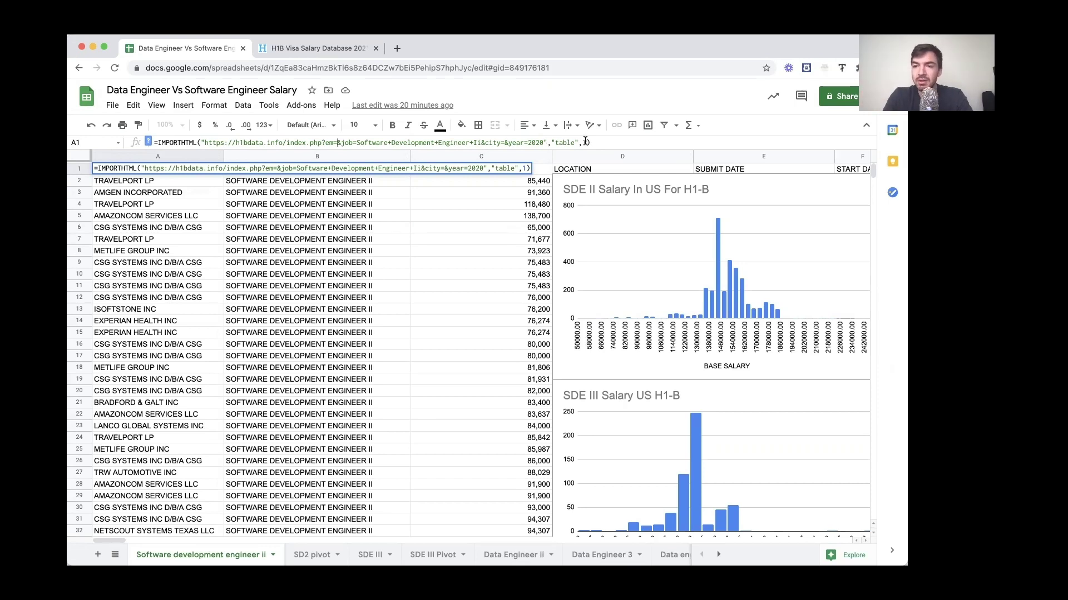
{"action": "key", "text": "Return"}
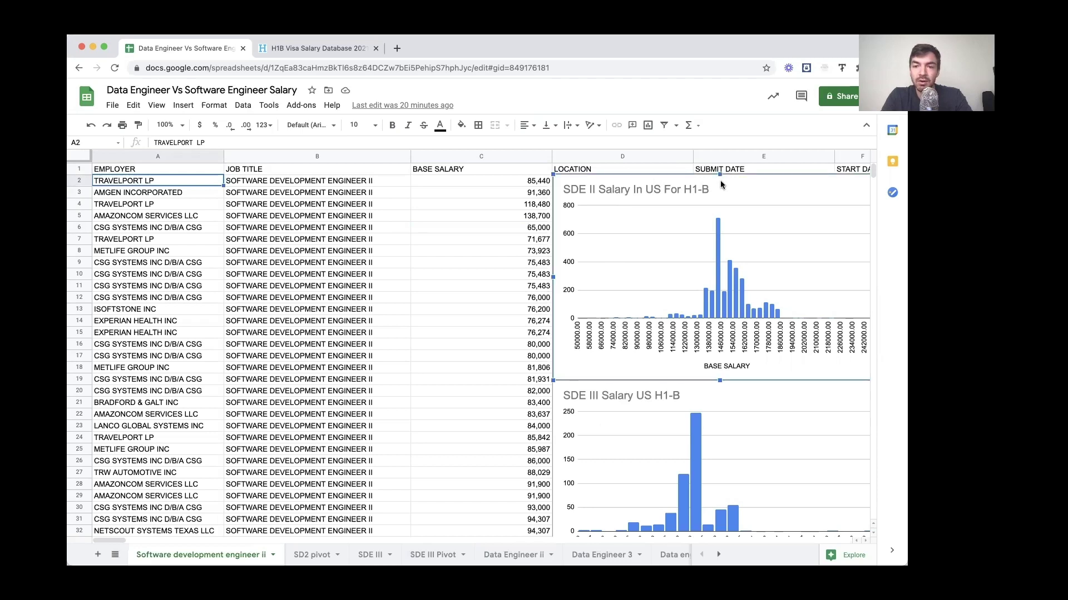
Temporarily shift the SDE II salary chart off the Location column, and examine the SDE III salary histogram below it
{"action": "left_click_drag", "start_coordinate": [639, 177], "coordinate": [771, 177]}
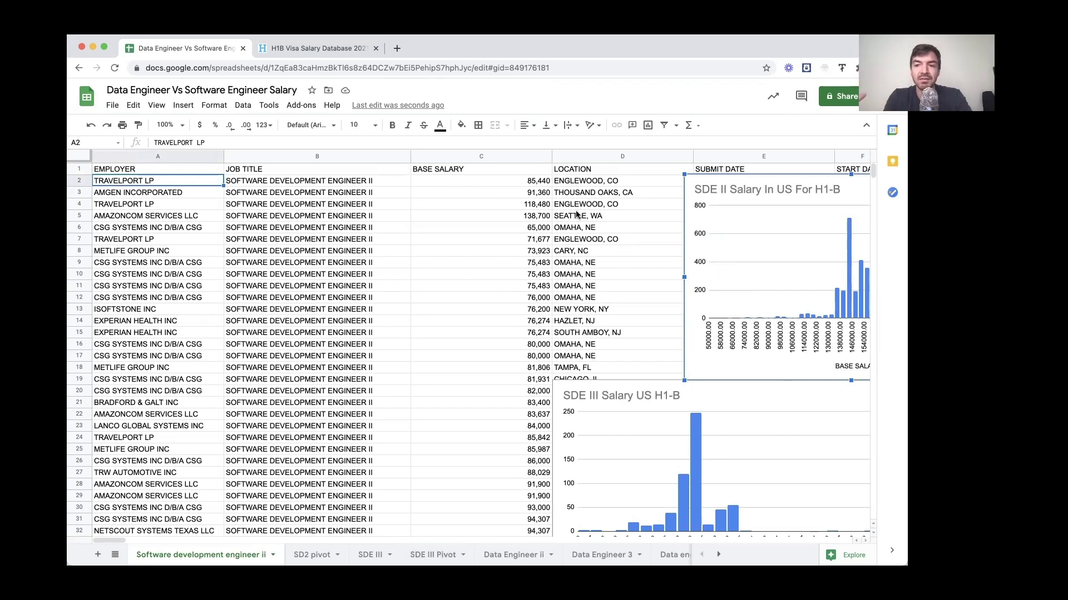
{"action": "left_click_drag", "start_coordinate": [748, 178], "coordinate": [611, 183]}
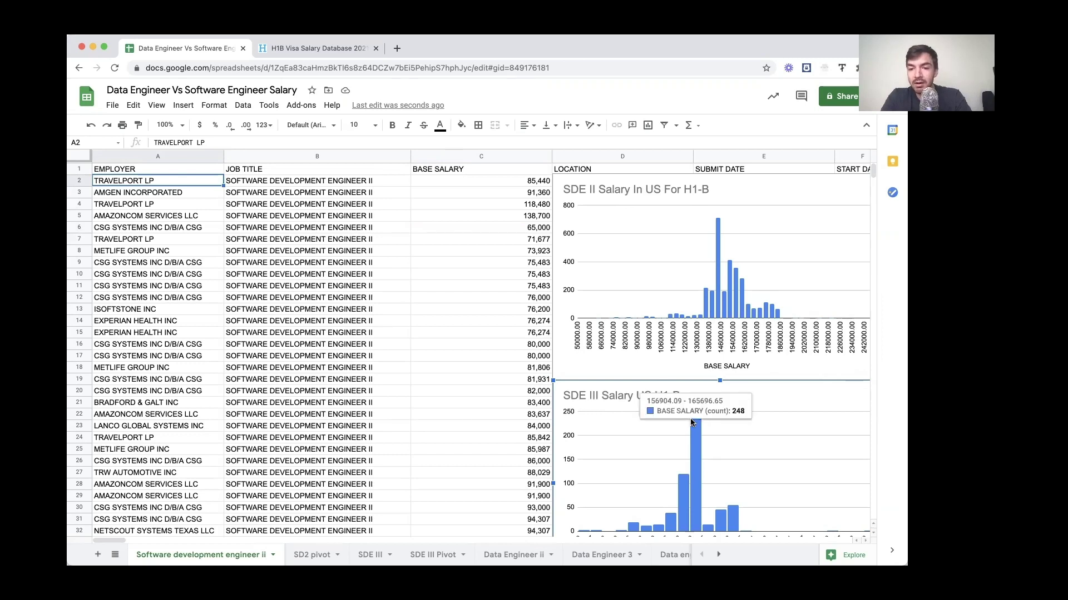
{"action": "mouse_move", "coordinate": [695, 423]}
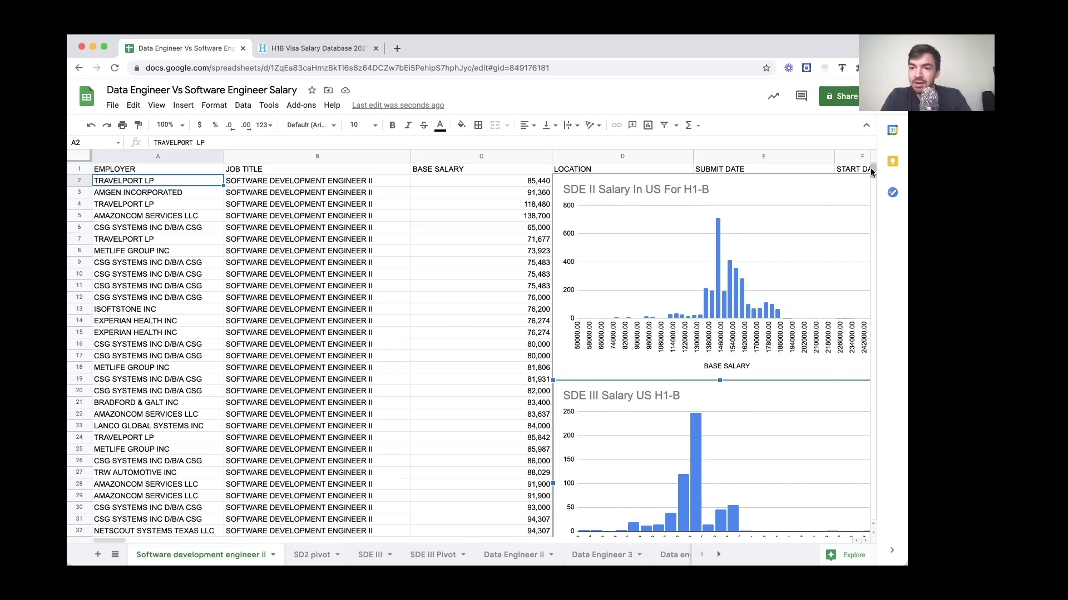
{"action": "scroll", "coordinate": [869, 171], "scroll_direction": "down", "scroll_amount": 5}
{"action": "mouse_move", "coordinate": [697, 333]}
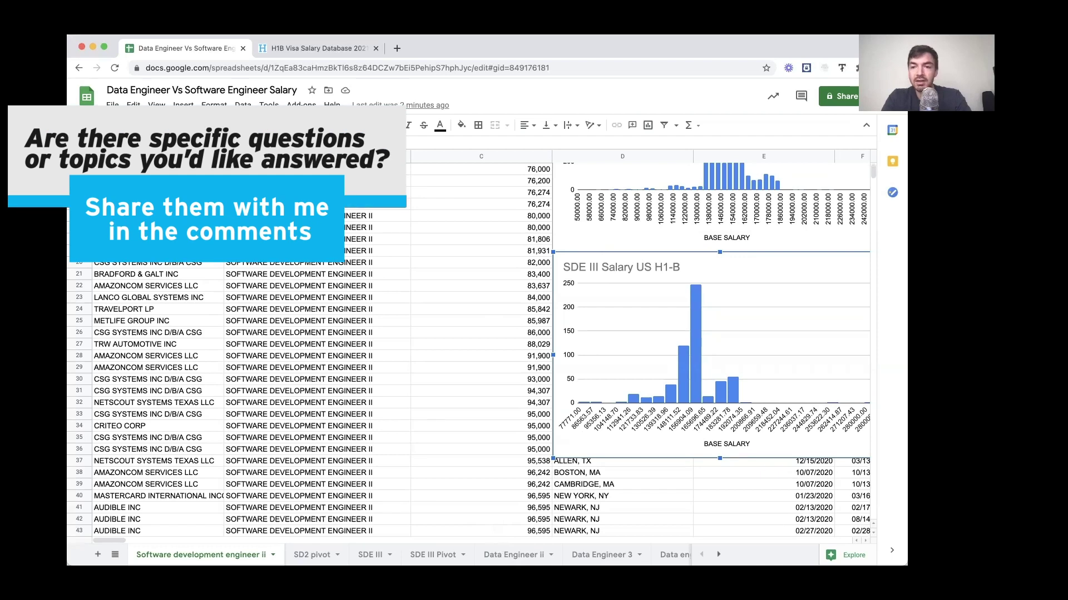
Examine the Data Engineer II and III salary histograms and the base salary column on the Data Engineer ii sheet
{"action": "left_click", "coordinate": [513, 555]}
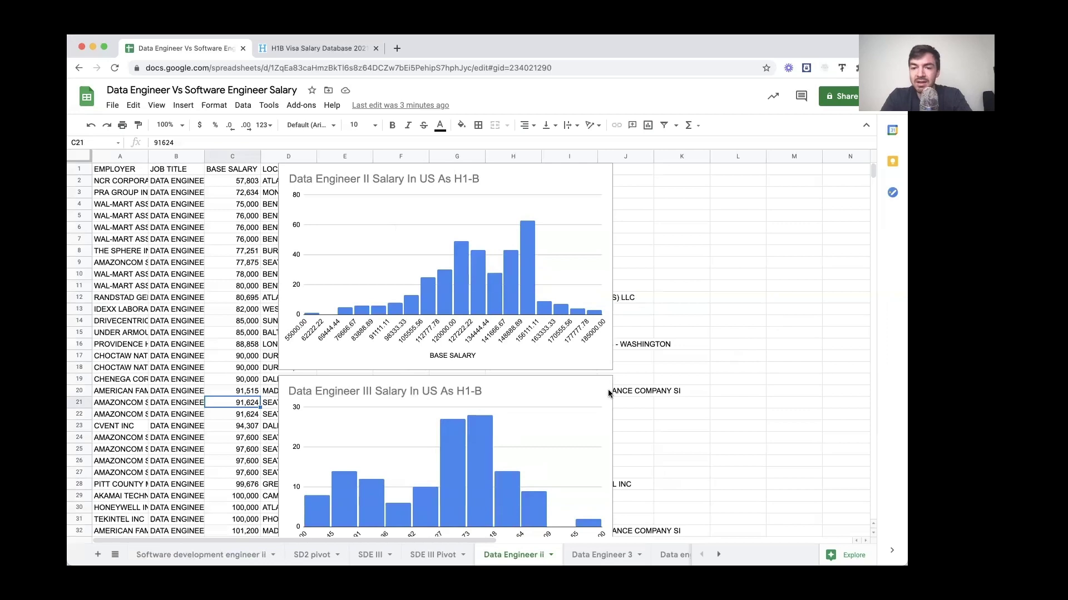
{"action": "scroll", "coordinate": [830, 466], "scroll_direction": "down", "scroll_amount": 1}
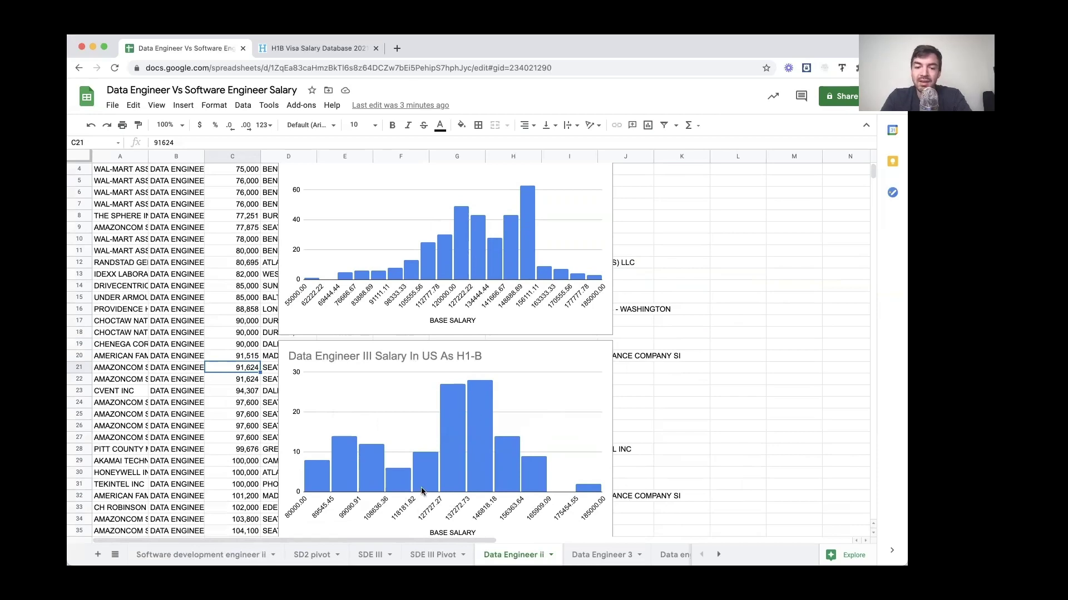
{"action": "key", "text": "ctrl+space"}
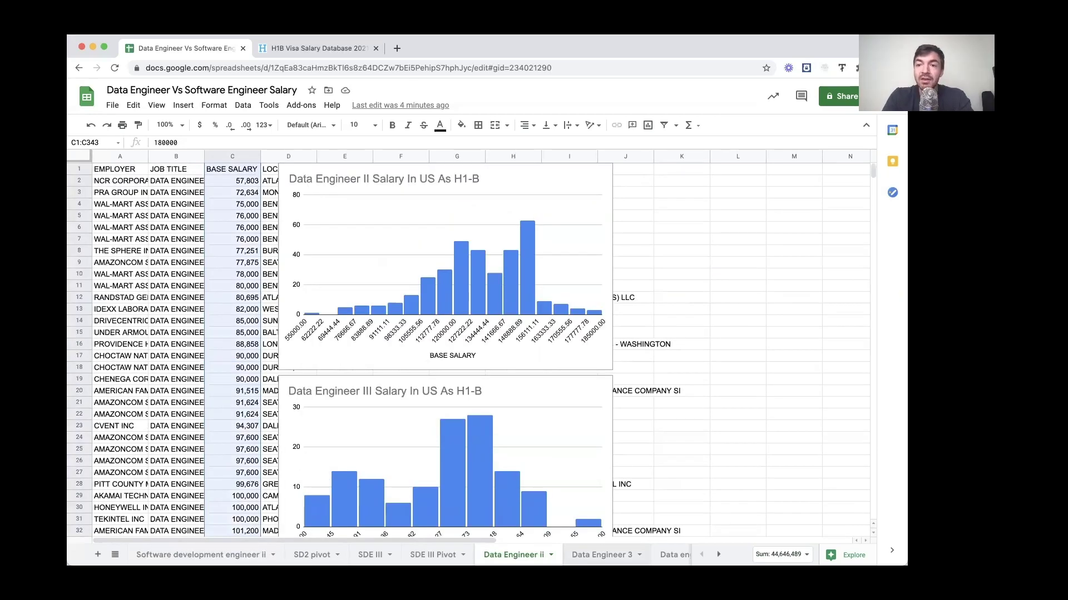
Go to the end of the base salary data on the Data Engineer 3 sheet to view the highest salaries
{"action": "left_click", "coordinate": [250, 396]}
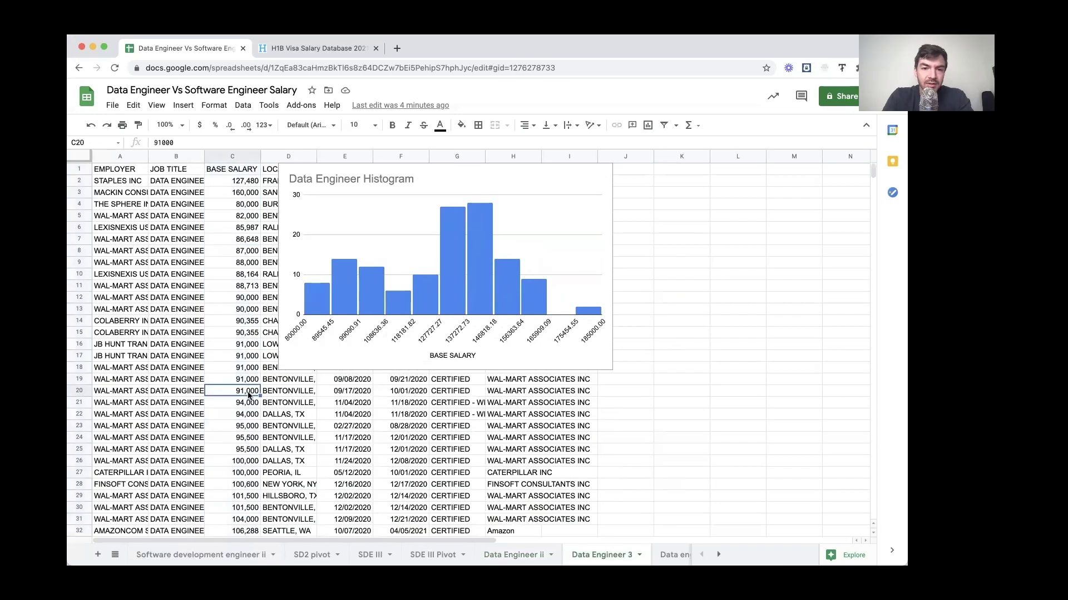
{"action": "key", "text": "ctrl+Down"}
{"action": "key", "text": "ctrl+Left"}
{"action": "left_click", "coordinate": [249, 531]}
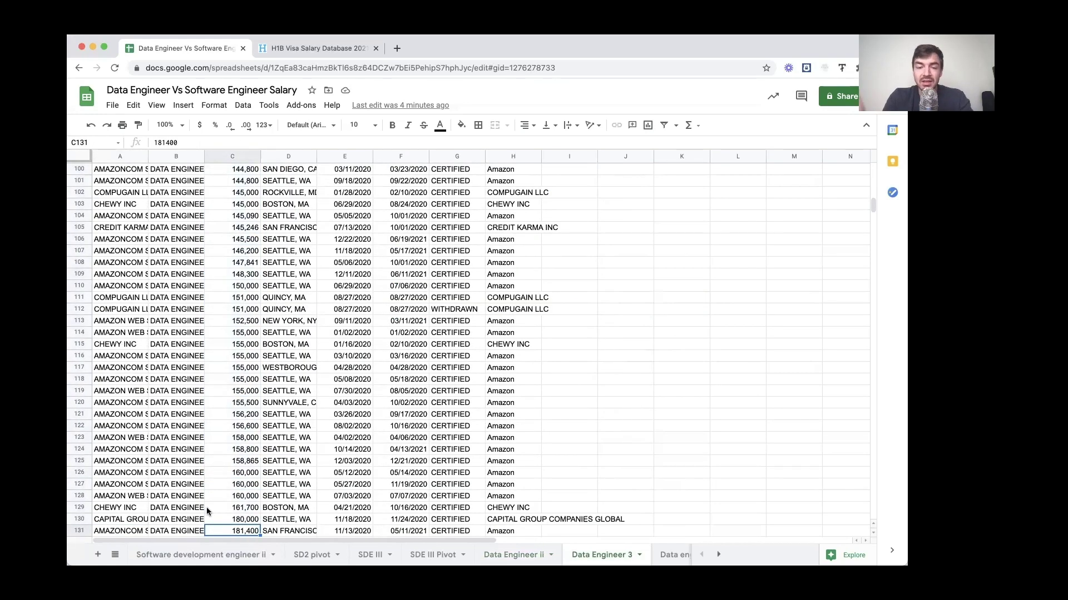
Review the employers of the highest-paid Data Engineer 3 rows, working upward from row 130
{"action": "left_click", "coordinate": [136, 521]}
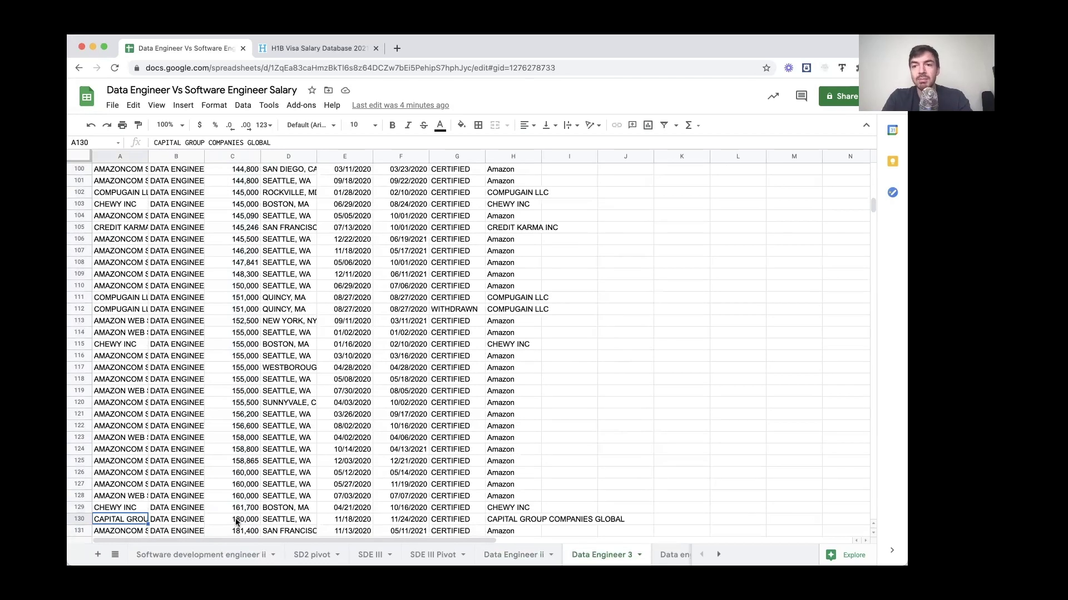
{"action": "key", "text": "Up"}
{"action": "key", "text": "Up"}
{"action": "key", "text": "Up"}
{"action": "key", "text": "Up"}
{"action": "key", "text": "Up"}
{"action": "key", "text": "Up"}
{"action": "key", "text": "Up"}
{"action": "key", "text": "Up"}
{"action": "key", "text": "Up"}
{"action": "key", "text": "Up"}
{"action": "key", "text": "Up"}
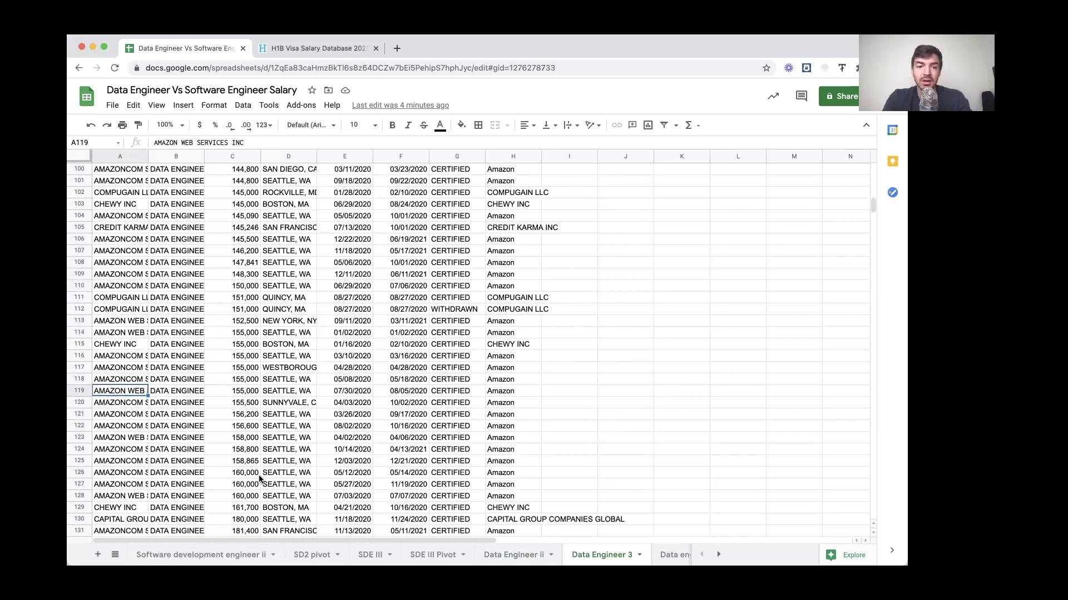
{"action": "left_click", "coordinate": [303, 417]}
{"action": "key", "text": "Left"}
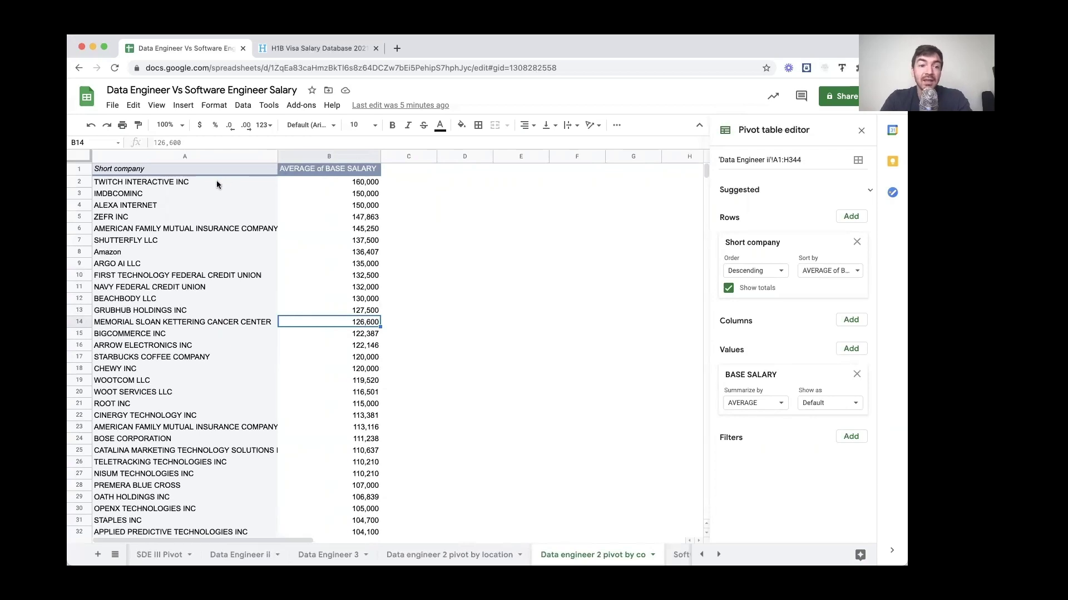
Enter Amazon in C2:C4 of the company pivot sheet, beside Twitch Interactive, IMDBcom and Alexa Internet
{"action": "left_click", "coordinate": [169, 183]}
{"action": "key", "text": "Right"}
{"action": "key", "text": "Right"}
{"action": "type", "text": "Amazon"}
{"action": "key", "text": "Return"}
{"action": "type", "text": "Am"}
{"action": "key", "text": "Return"}
{"action": "type", "text": "Amazon"}
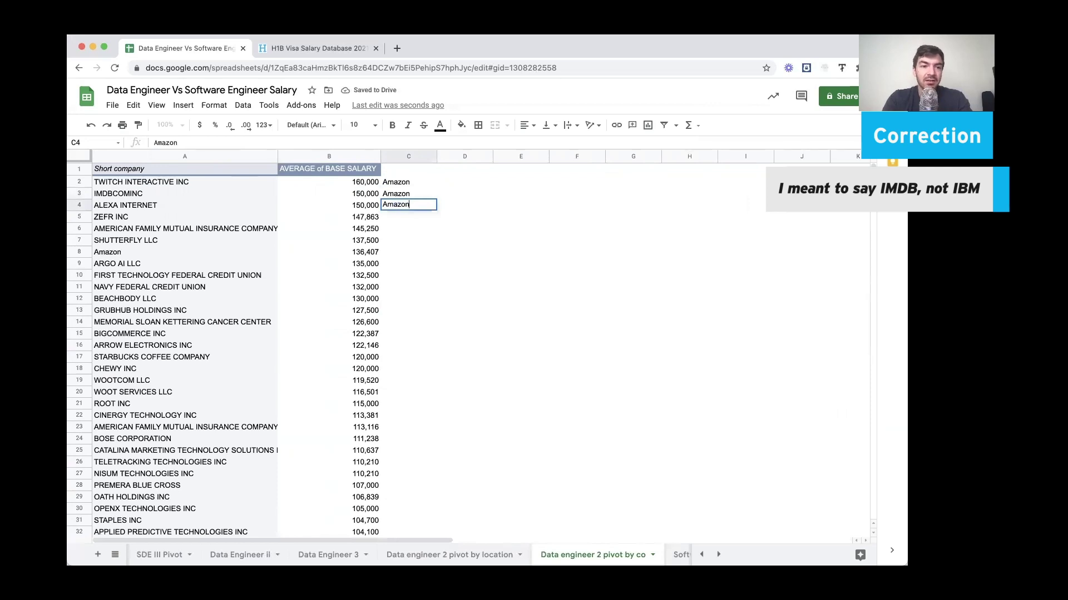
{"action": "key", "text": "Return"}
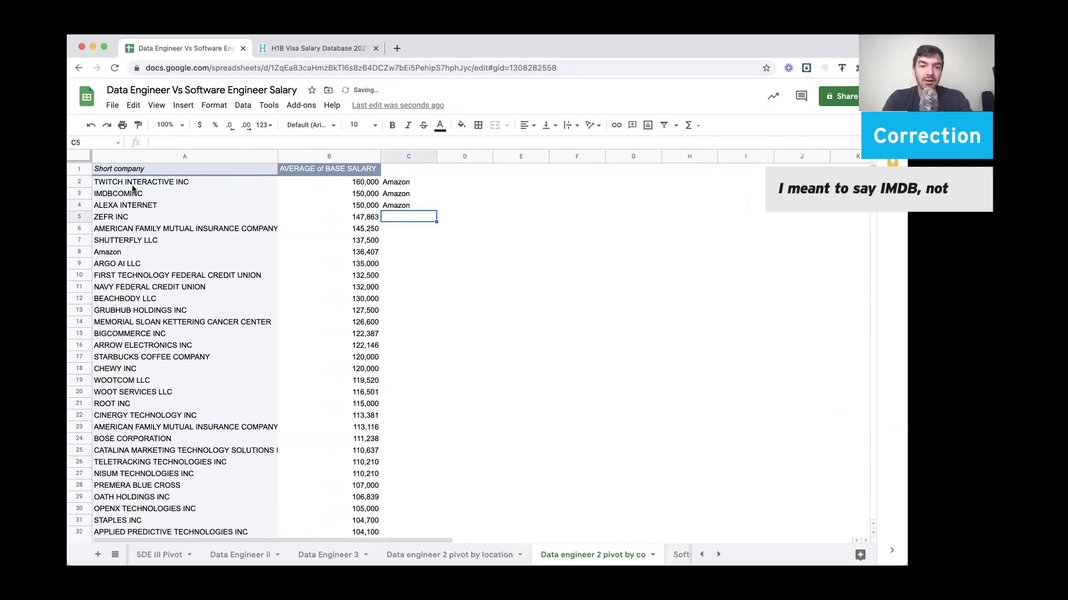
Review the average base salaries of the next companies in the pivot, down to First Technology Federal Credit Union
{"action": "key", "text": "Down"}
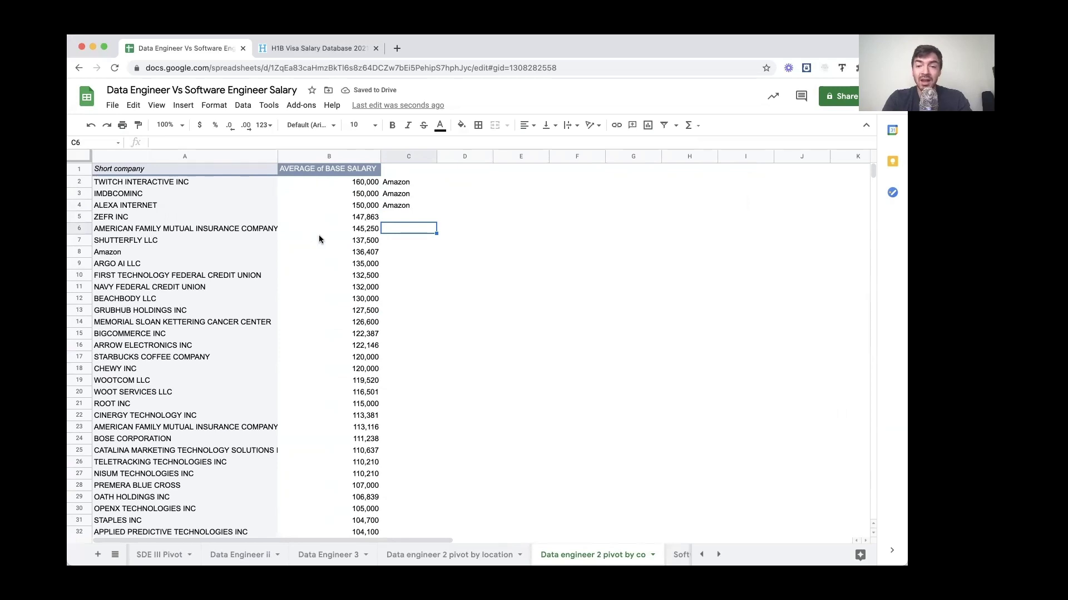
{"action": "key", "text": "Down"}
{"action": "key", "text": "Down"}
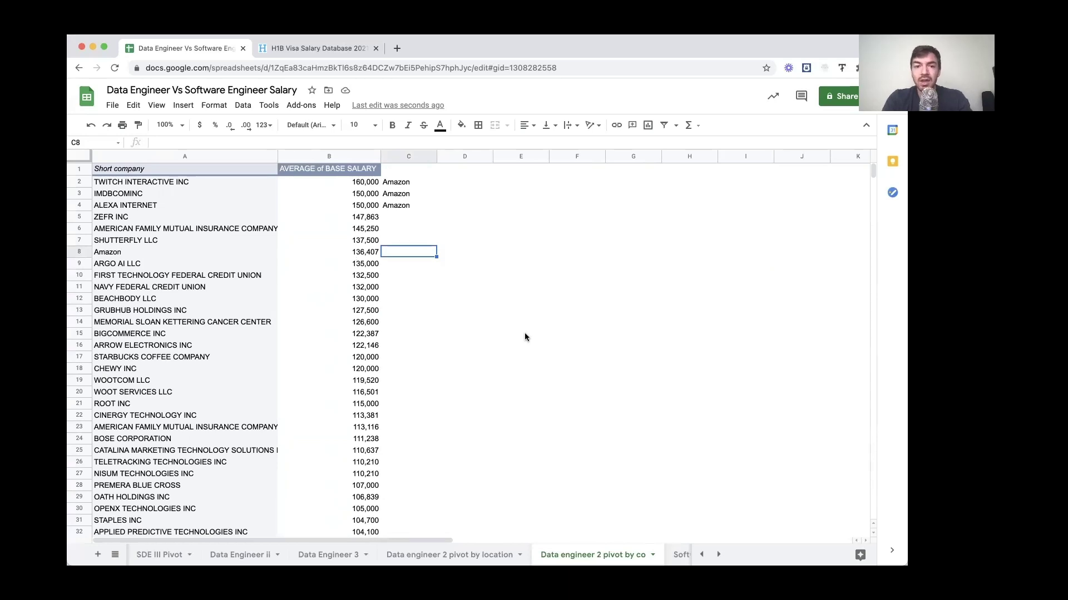
{"action": "key", "text": "Down"}
{"action": "key", "text": "Down"}
{"action": "key", "text": "Left"}
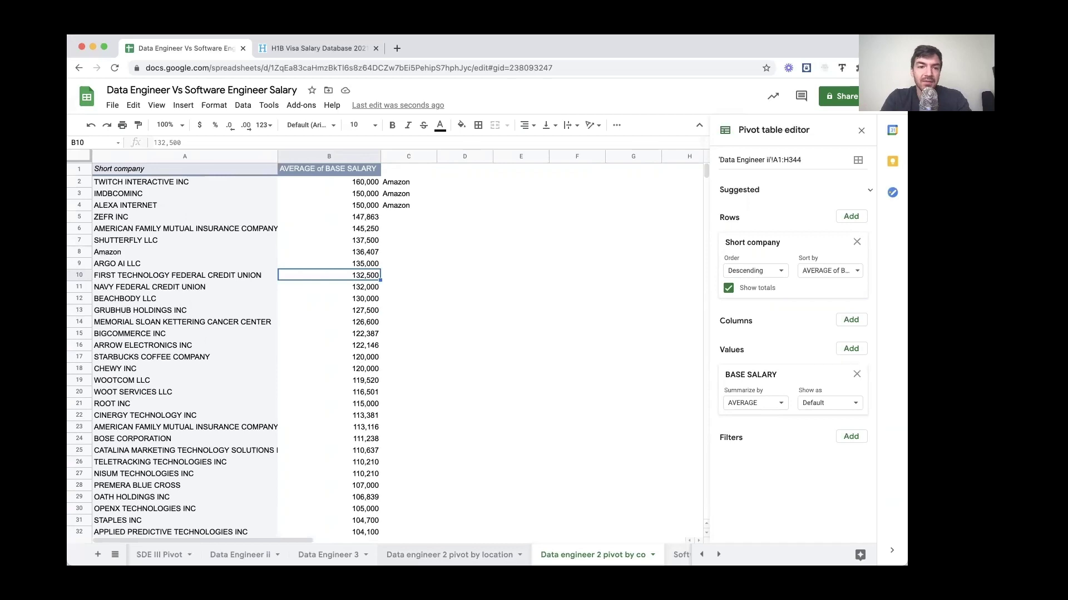
Open the Data engineer 2 pivot by location sheet and generate a detail sheet for Jersey City, NJ's average base salary
{"action": "key", "text": "alt+Up"}
{"action": "left_click", "coordinate": [366, 197]}
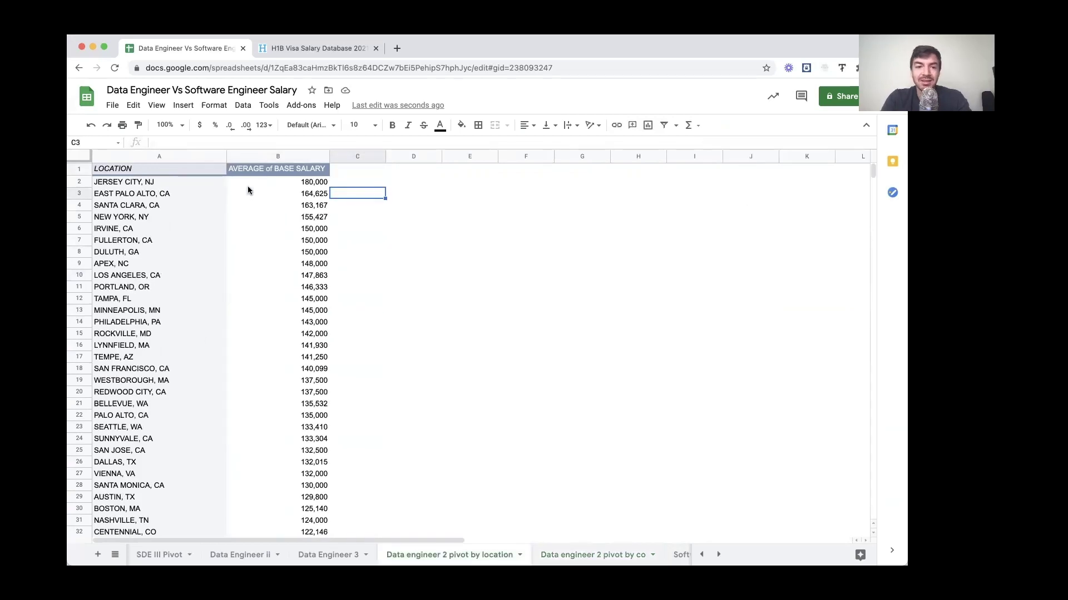
{"action": "left_click", "coordinate": [295, 185]}
{"action": "double_click", "coordinate": [295, 183]}
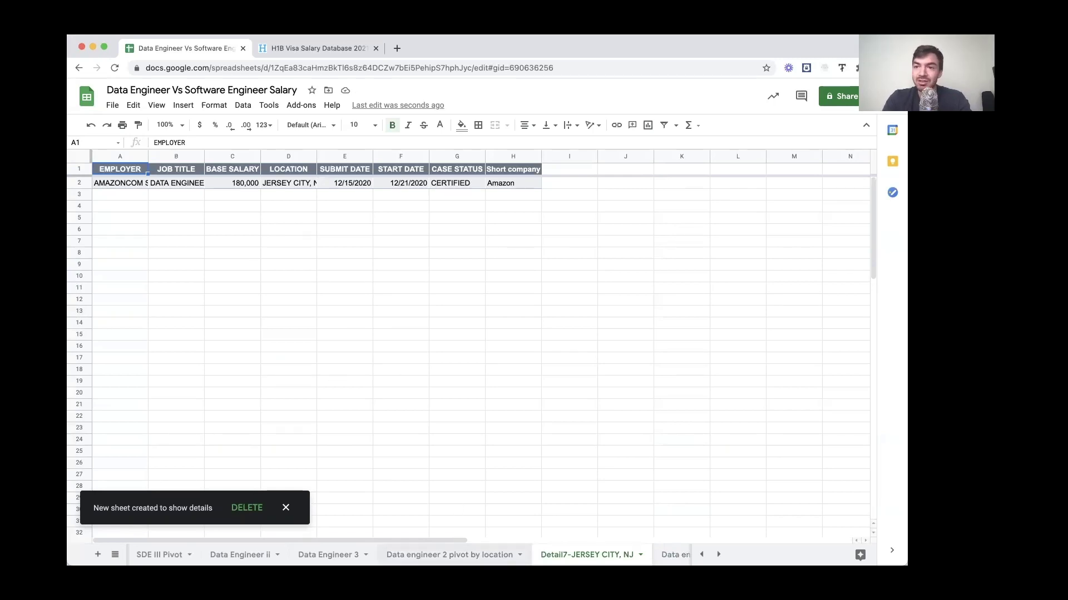
Return to the location pivot and review the highest-paying locations, from East Palo Alto down to Redwood City
{"action": "key", "text": "alt+Up"}
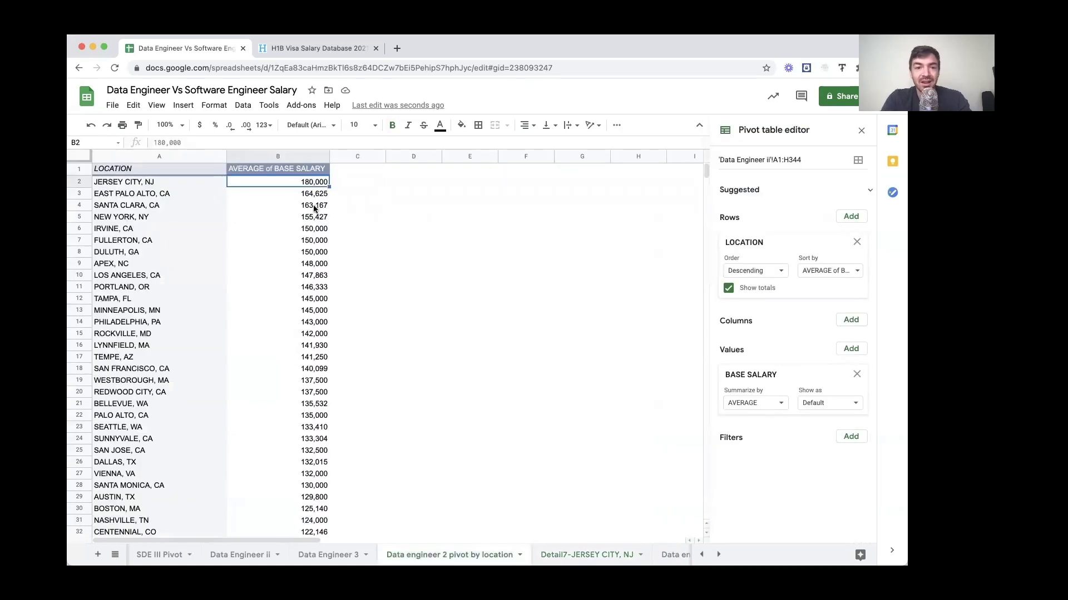
{"action": "left_click", "coordinate": [272, 204]}
{"action": "left_click", "coordinate": [289, 194]}
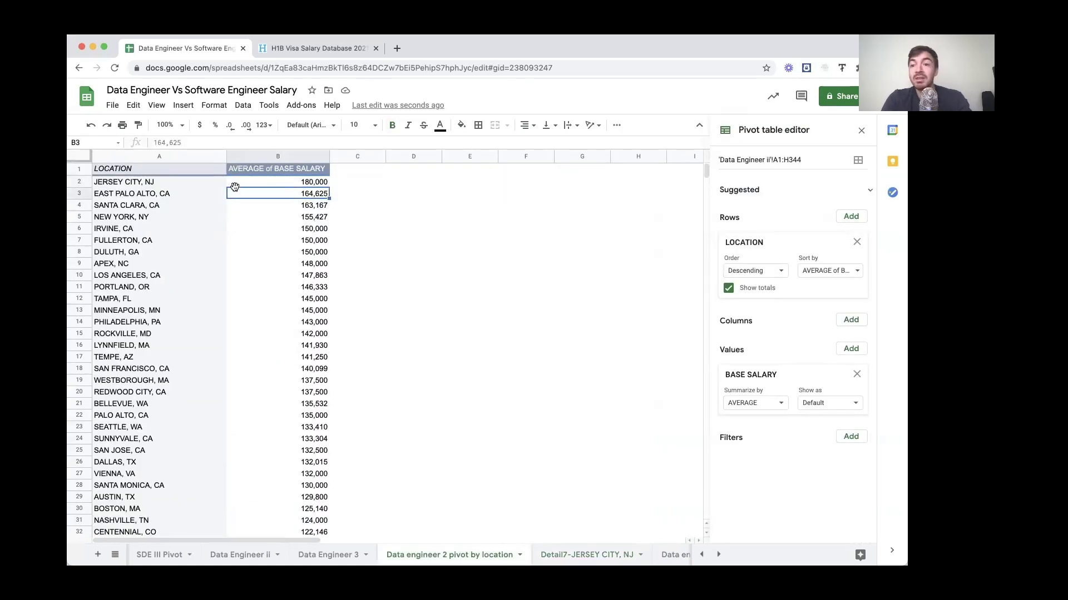
{"action": "left_click", "coordinate": [189, 207]}
{"action": "left_click", "coordinate": [206, 219]}
{"action": "left_click", "coordinate": [169, 231]}
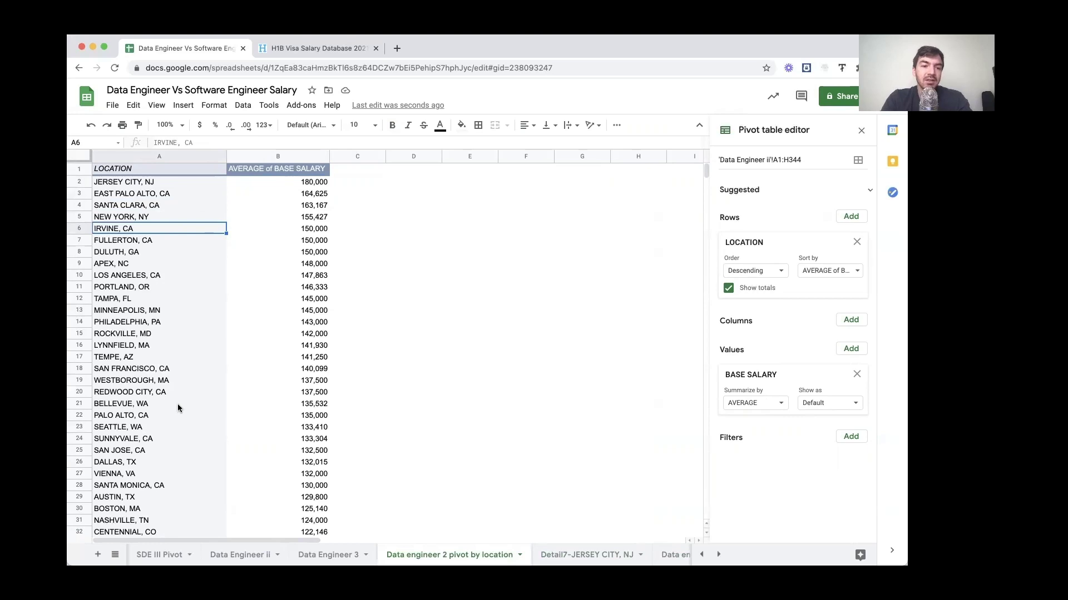
{"action": "left_click_drag", "start_coordinate": [175, 392], "coordinate": [320, 198]}
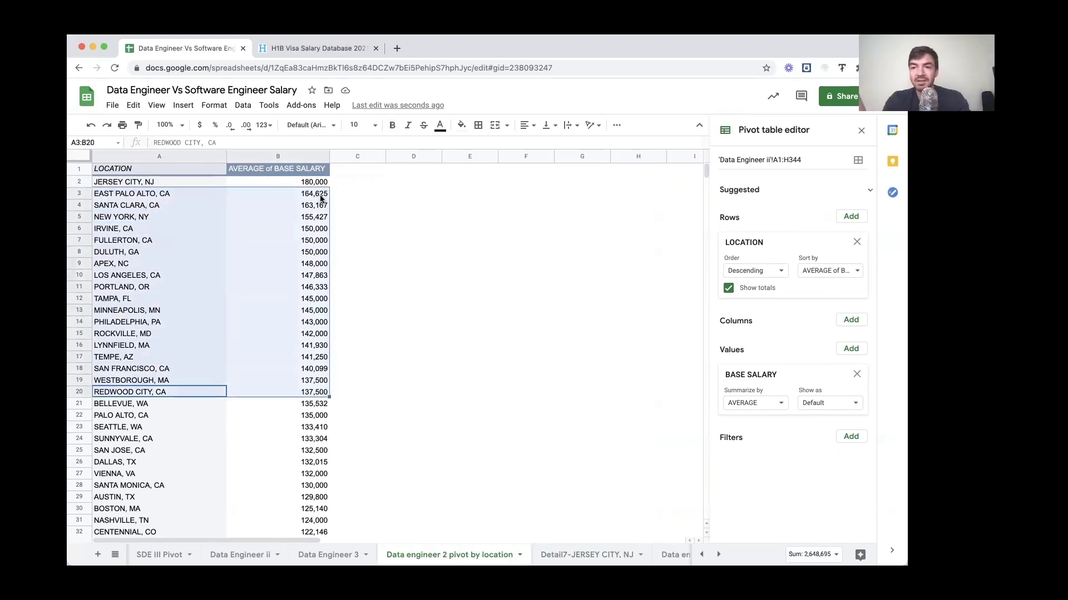
Examine the lowest-paying locations at the end of the pivot, including Monroe Township, NJ and Bentonville, AR
{"action": "left_click", "coordinate": [274, 459]}
{"action": "key", "text": "ctrl+shift+Down"}
{"action": "left_click", "coordinate": [280, 508]}
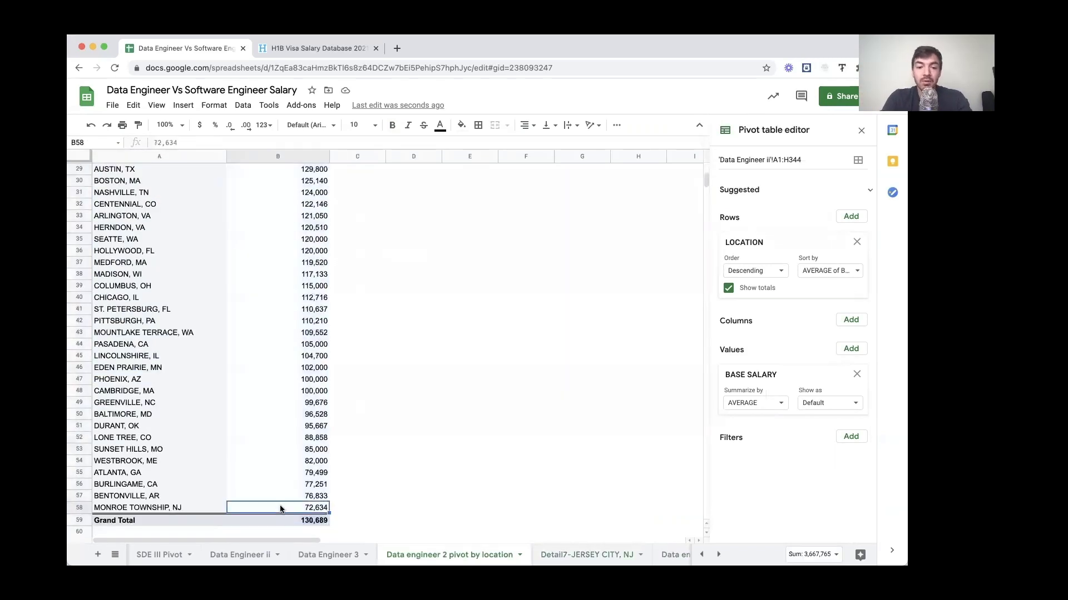
{"action": "left_click", "coordinate": [169, 508]}
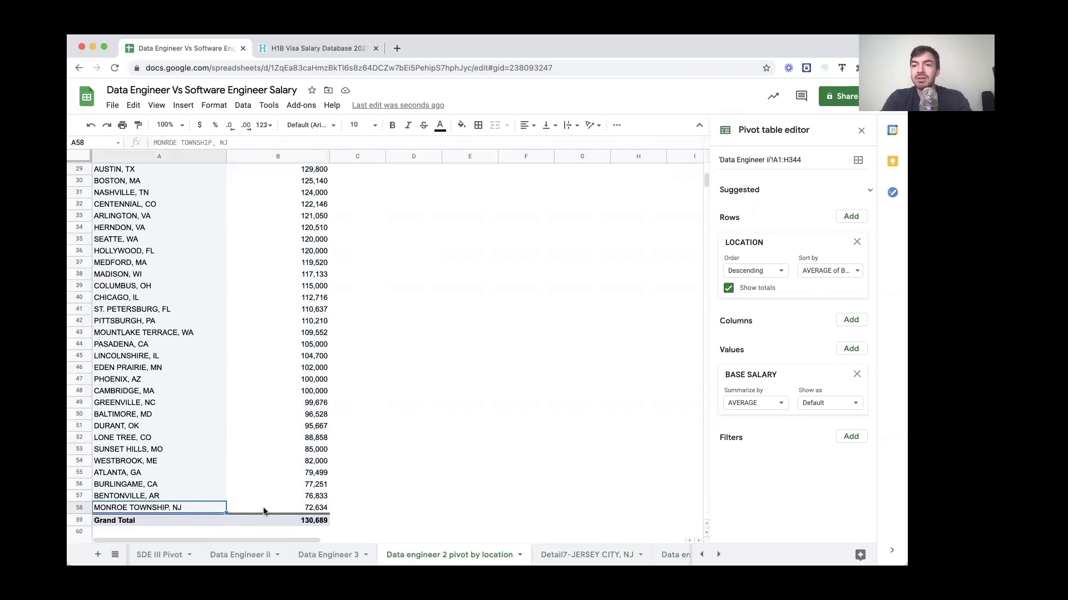
{"action": "key", "text": "Up"}
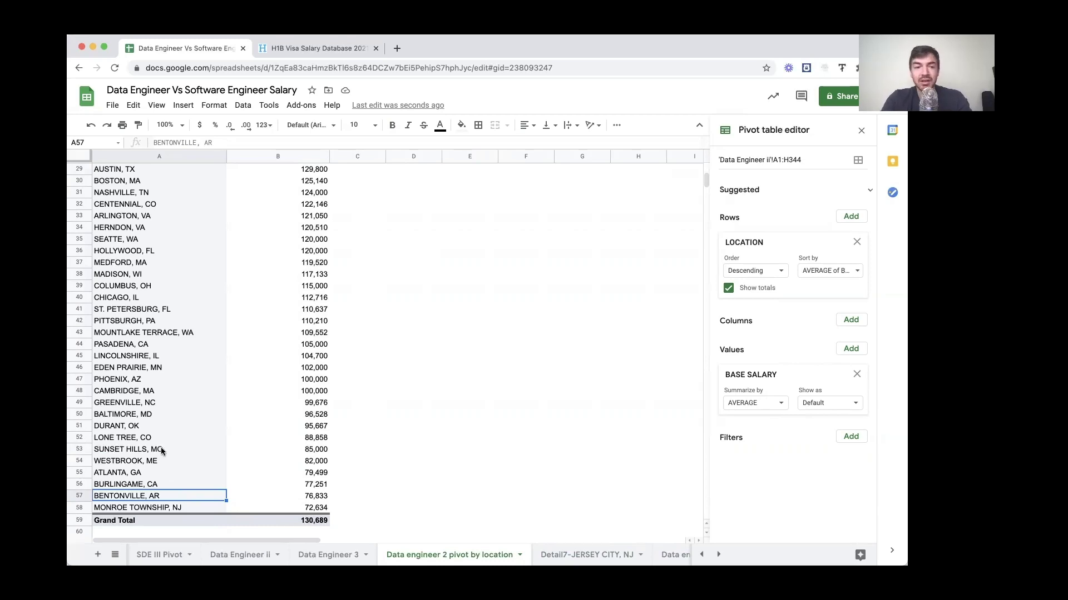
Check the misspelled Seatte, WA row in the location pivot, and generate a detail sheet for Nashville, TN's average base salary
{"action": "left_click", "coordinate": [150, 240]}
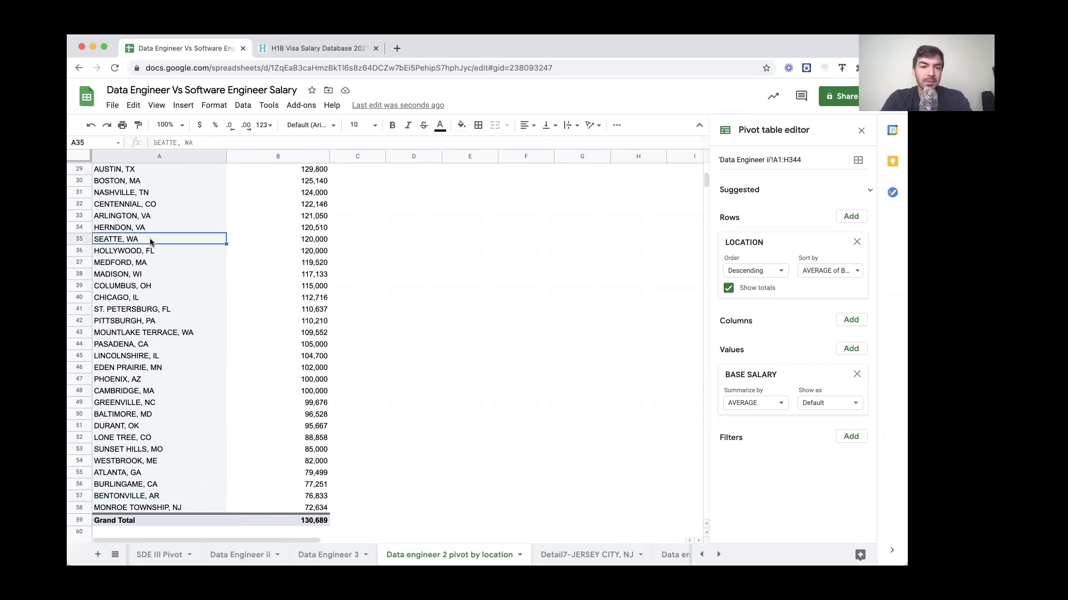
{"action": "key", "text": "Right"}
{"action": "key", "text": "Right"}
{"action": "key", "text": "Left"}
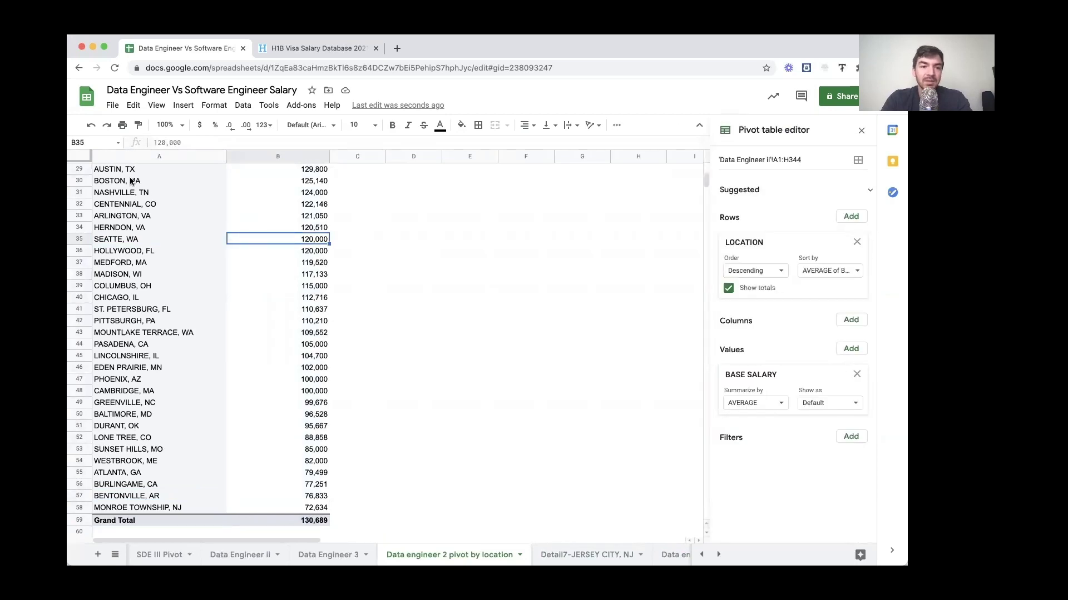
{"action": "left_click", "coordinate": [309, 196]}
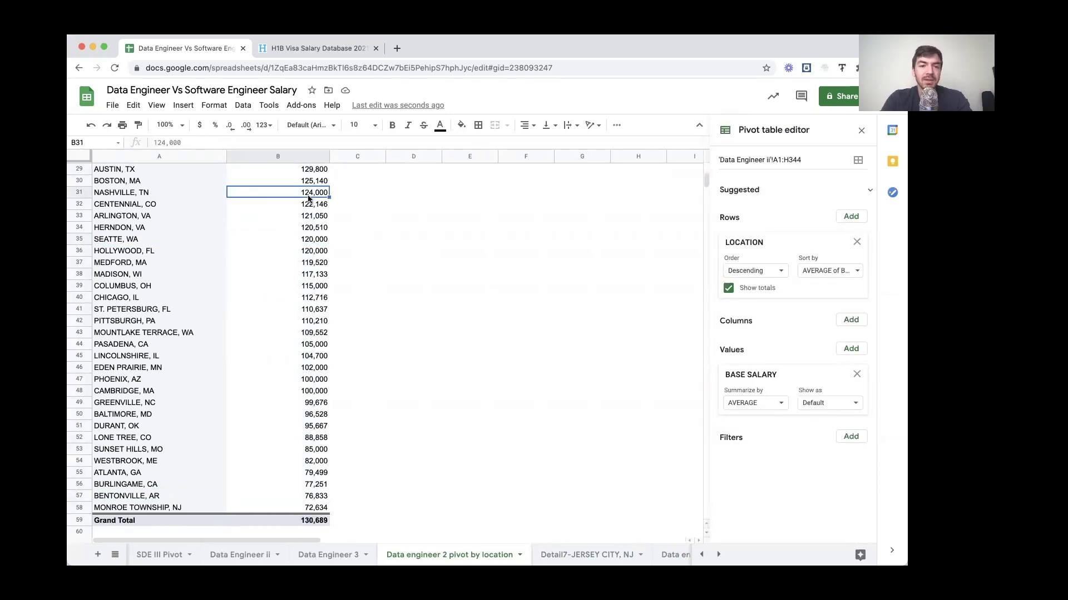
{"action": "double_click", "coordinate": [309, 194]}
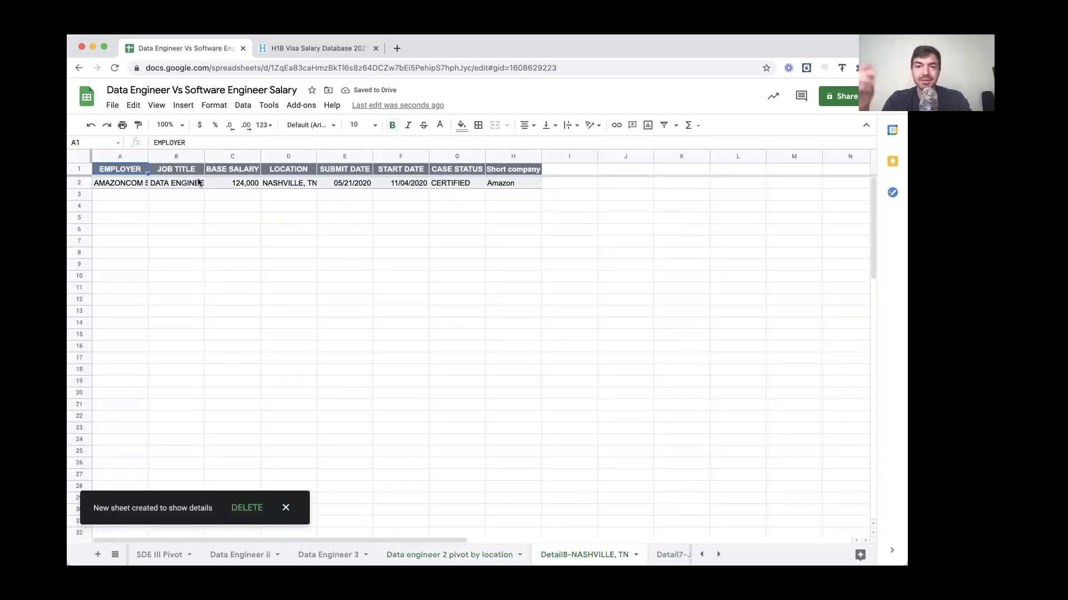
Return to the Data engineer 2 pivot by location and review average salaries from Minneapolis, MN up to the highest-paying locations
{"action": "left_click", "coordinate": [328, 555]}
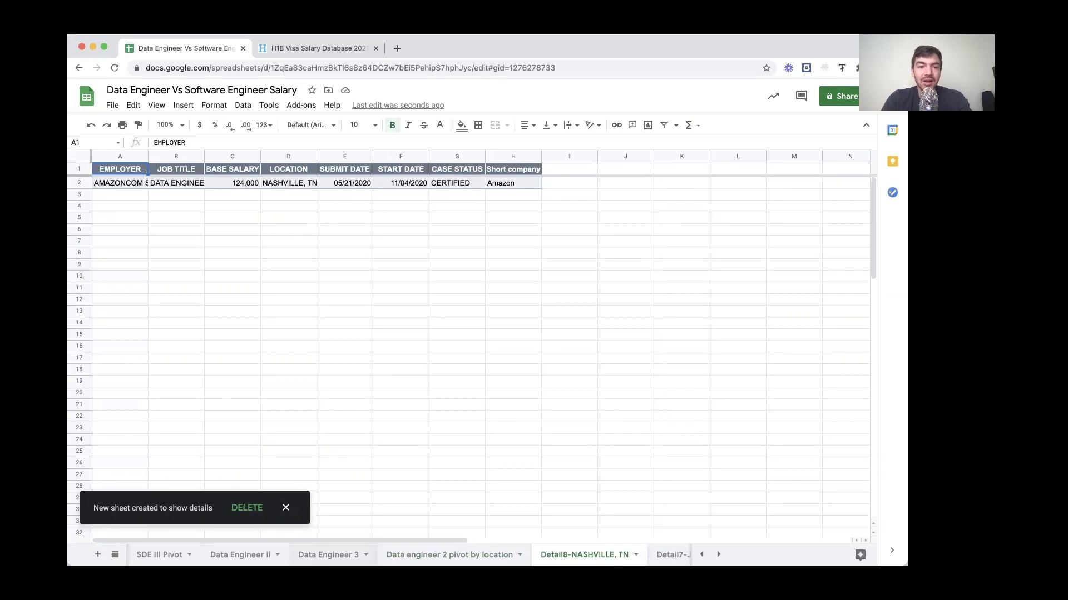
{"action": "left_click", "coordinate": [450, 555]}
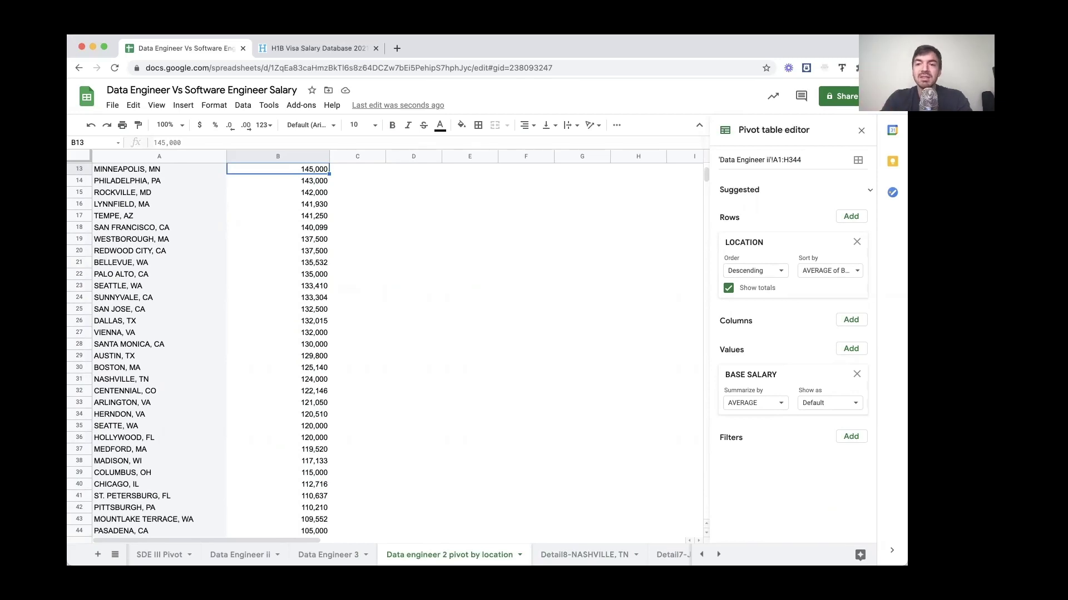
{"action": "key", "text": "Up"}
{"action": "key", "text": "Up"}
{"action": "key", "text": "Up"}
{"action": "key", "text": "Up"}
{"action": "key", "text": "Up"}
{"action": "key", "text": "Up"}
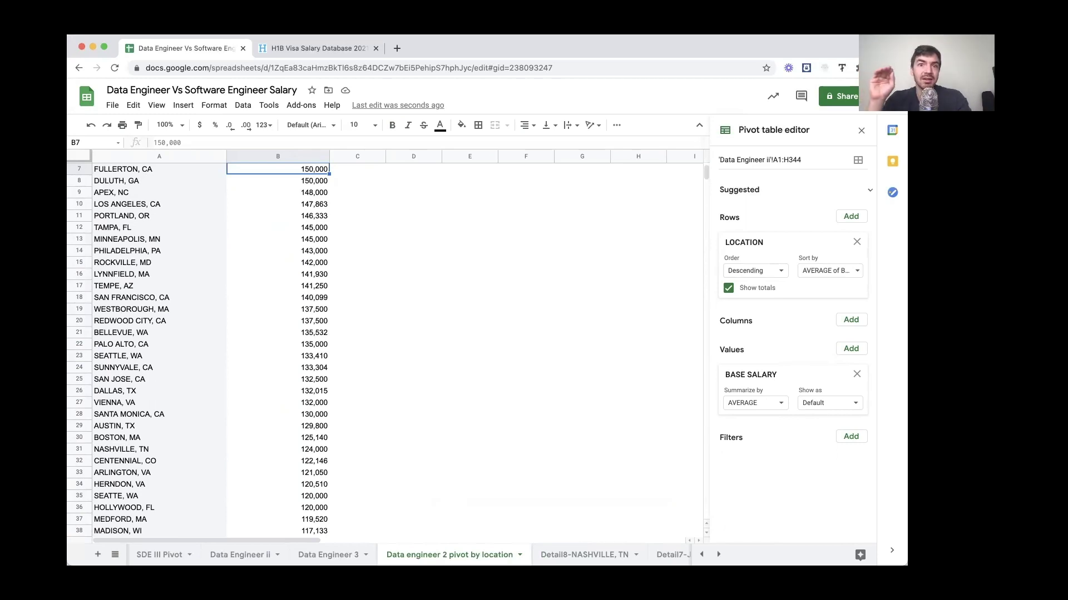
{"action": "scroll", "coordinate": [266, 264], "scroll_direction": "up", "scroll_amount": 2}
{"action": "left_click", "coordinate": [265, 264]}
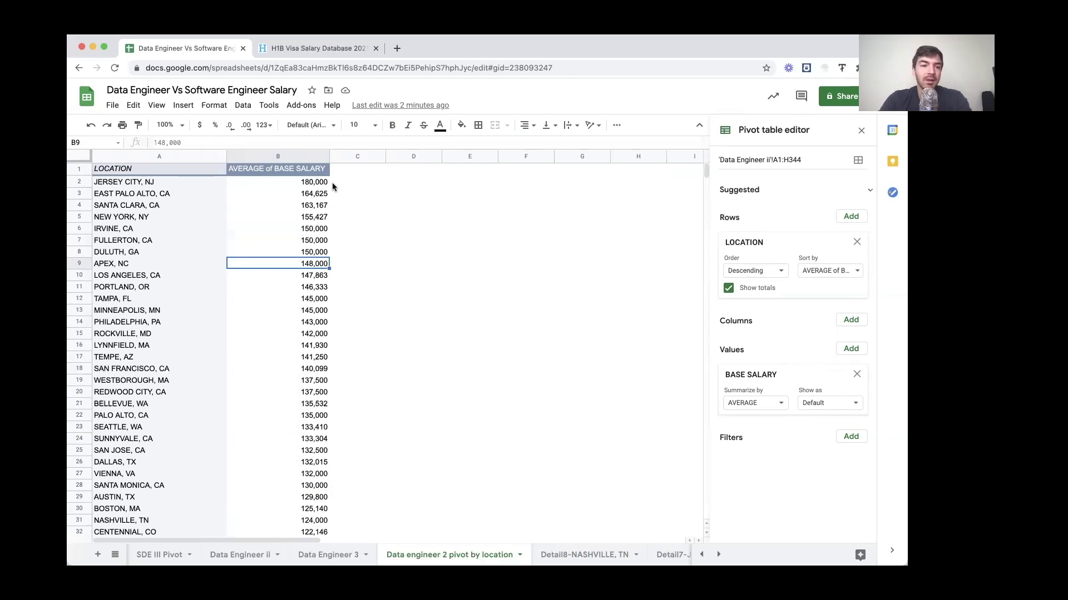
Review the location pivot's average base salaries from Apex, NC down through Westborough, MA and Santa Monica, CA to Pasadena, CA
{"action": "key", "text": "Down"}
{"action": "key", "text": "Down"}
{"action": "key", "text": "Down"}
{"action": "key", "text": "Down"}
{"action": "key", "text": "Down"}
{"action": "key", "text": "Down"}
{"action": "key", "text": "Down"}
{"action": "key", "text": "Down"}
{"action": "key", "text": "Down"}
{"action": "key", "text": "Down"}
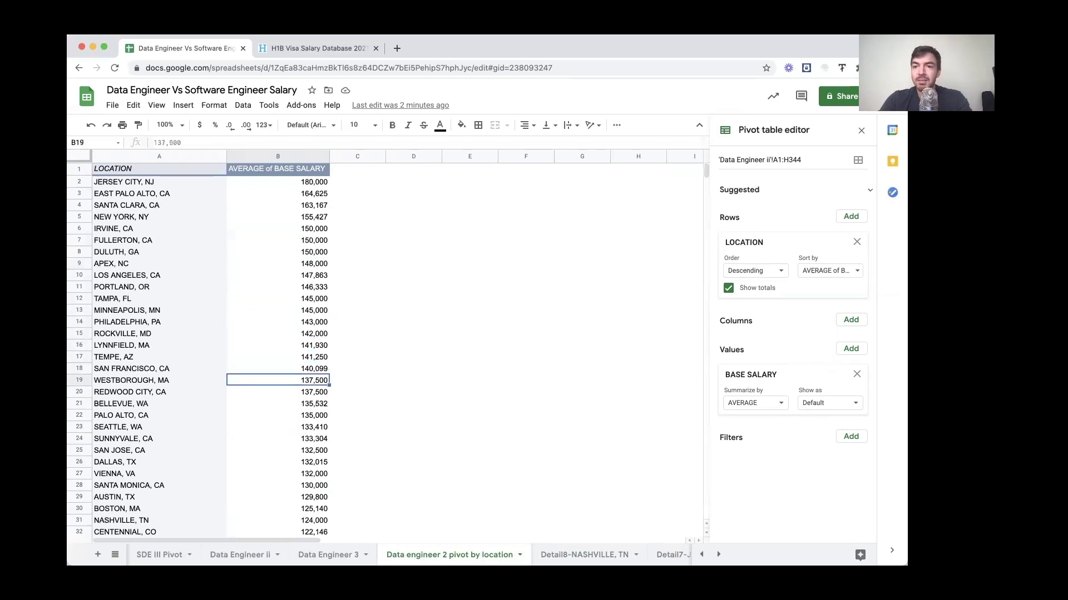
{"action": "key", "text": "Down"}
{"action": "key", "text": "Down"}
{"action": "key", "text": "Down"}
{"action": "key", "text": "Down"}
{"action": "key", "text": "Down"}
{"action": "key", "text": "Down"}
{"action": "key", "text": "Down"}
{"action": "key", "text": "Down"}
{"action": "key", "text": "Down"}
{"action": "key", "text": "Down"}
{"action": "key", "text": "Down"}
{"action": "key", "text": "Down"}
{"action": "key", "text": "Down"}
{"action": "key", "text": "Down"}
{"action": "key", "text": "Down"}
{"action": "key", "text": "Down"}
{"action": "key", "text": "Down"}
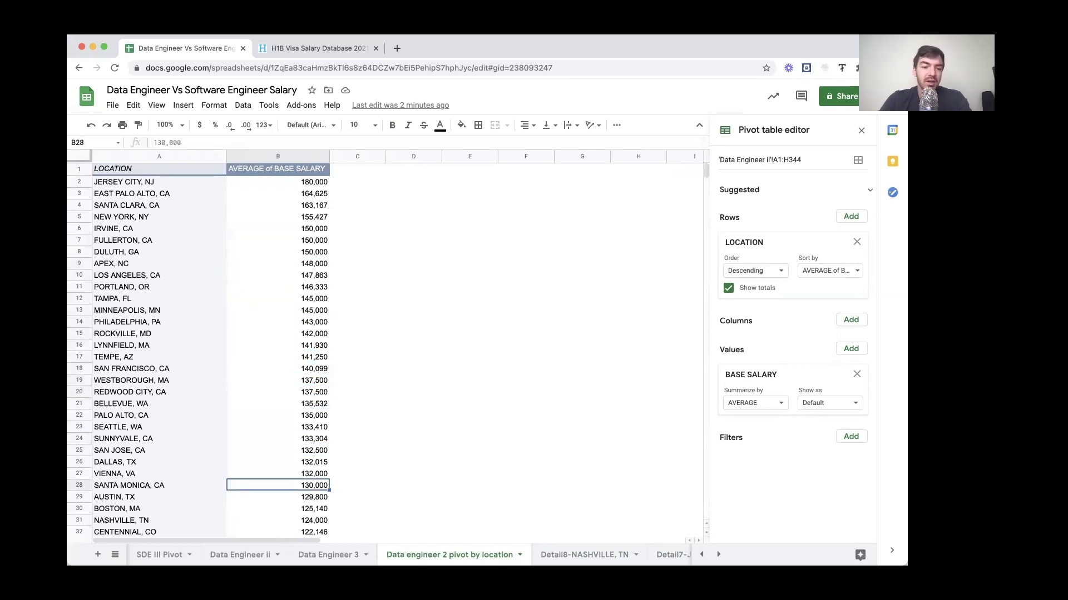
{"action": "key", "text": "Down"}
{"action": "key", "text": "Down"}
{"action": "key", "text": "Down"}
{"action": "key", "text": "Down"}
{"action": "key", "text": "Down"}
{"action": "key", "text": "Down"}
{"action": "key", "text": "Down"}
{"action": "key", "text": "Down"}
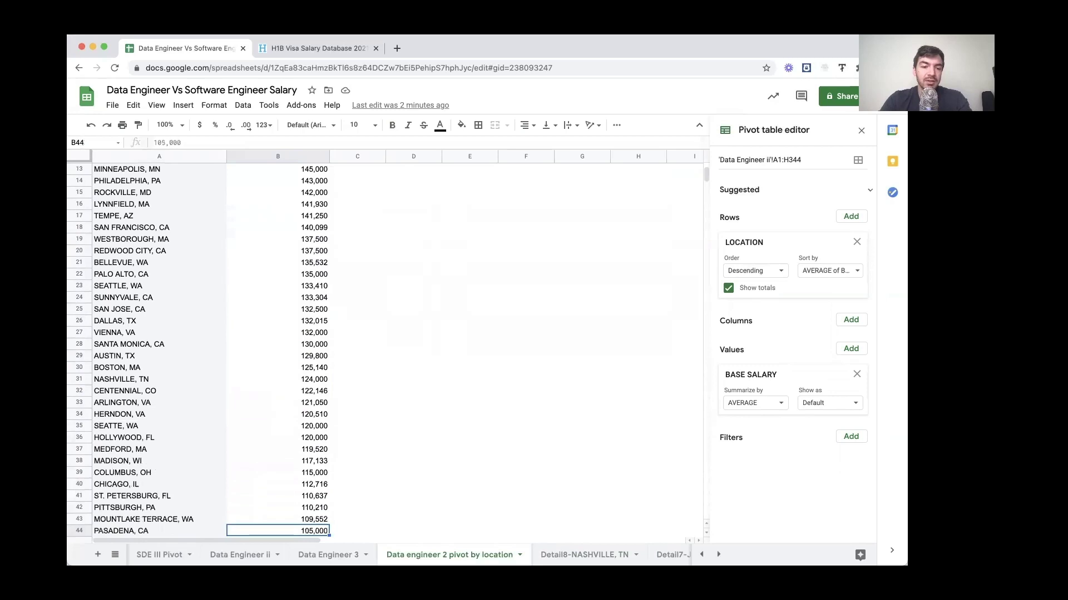
Open the Software engineer manager sheet and check the employer in its last record
{"action": "left_click", "coordinate": [462, 550]}
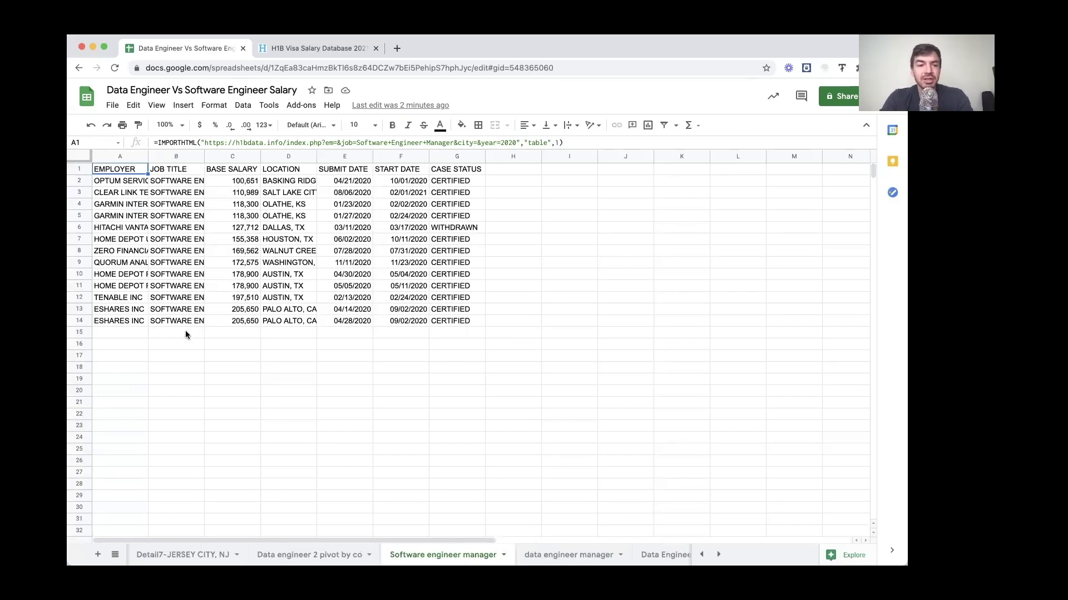
{"action": "left_click", "coordinate": [128, 321]}
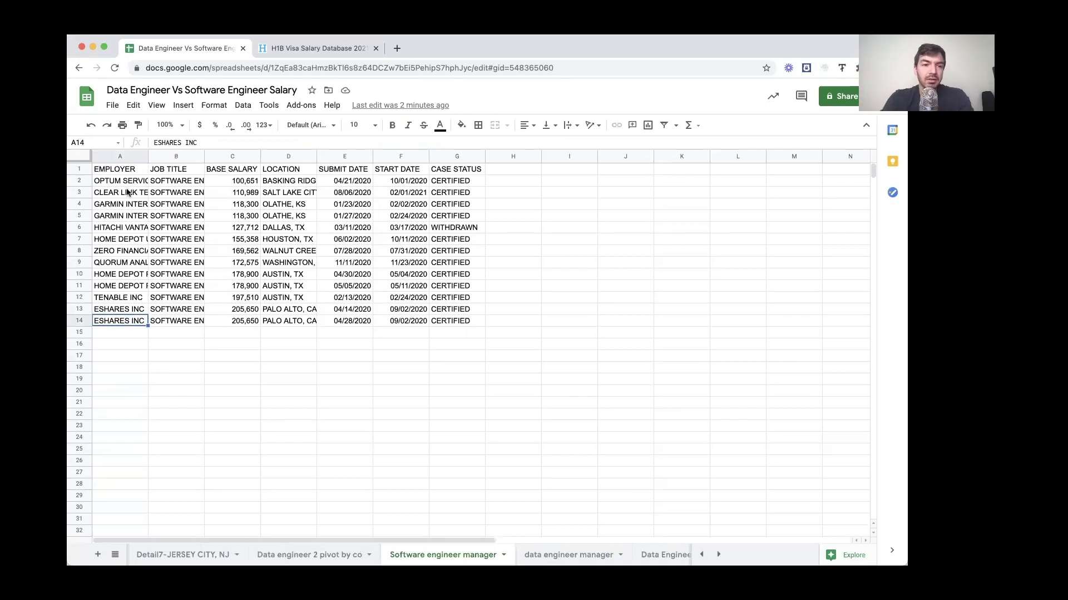
Try the IMPORTHTML formula in A1 with the job title shortened to Engineer+Manager, and undo the change
{"action": "left_click", "coordinate": [125, 172]}
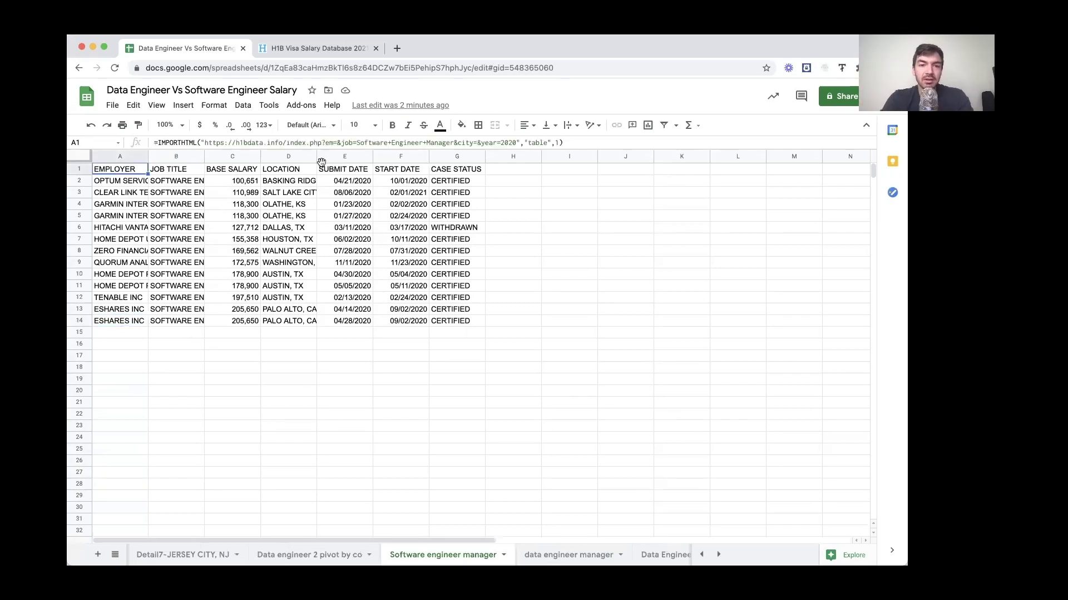
{"action": "left_click", "coordinate": [390, 143]}
{"action": "key", "text": "BackSpace"}
{"action": "key", "text": "BackSpace"}
{"action": "key", "text": "BackSpace"}
{"action": "key", "text": "BackSpace"}
{"action": "key", "text": "BackSpace"}
{"action": "key", "text": "BackSpace"}
{"action": "key", "text": "BackSpace"}
{"action": "key", "text": "BackSpace"}
{"action": "key", "text": "BackSpace"}
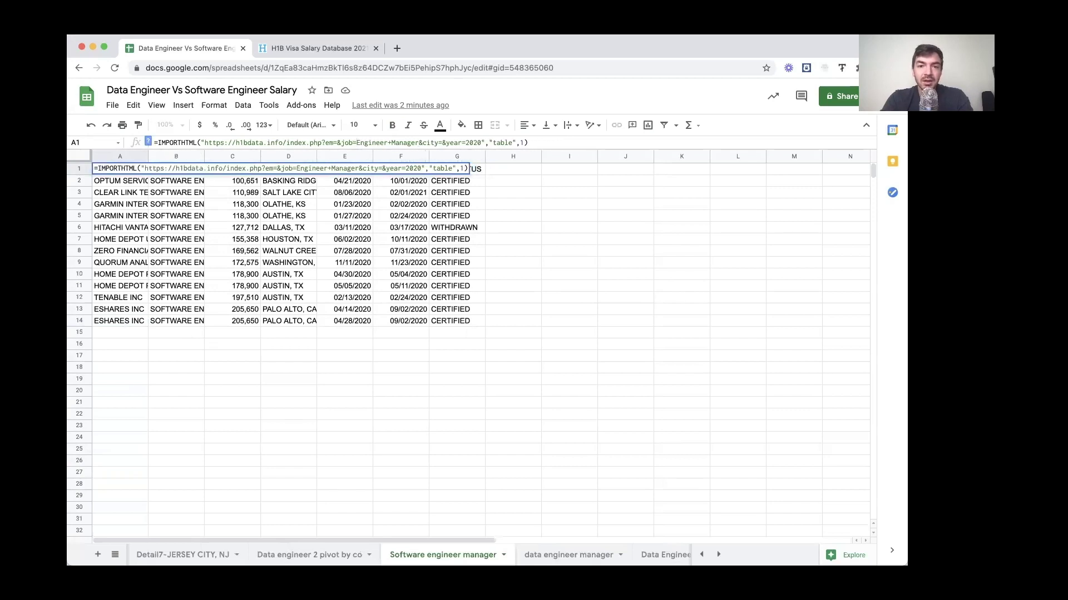
{"action": "key", "text": "Return"}
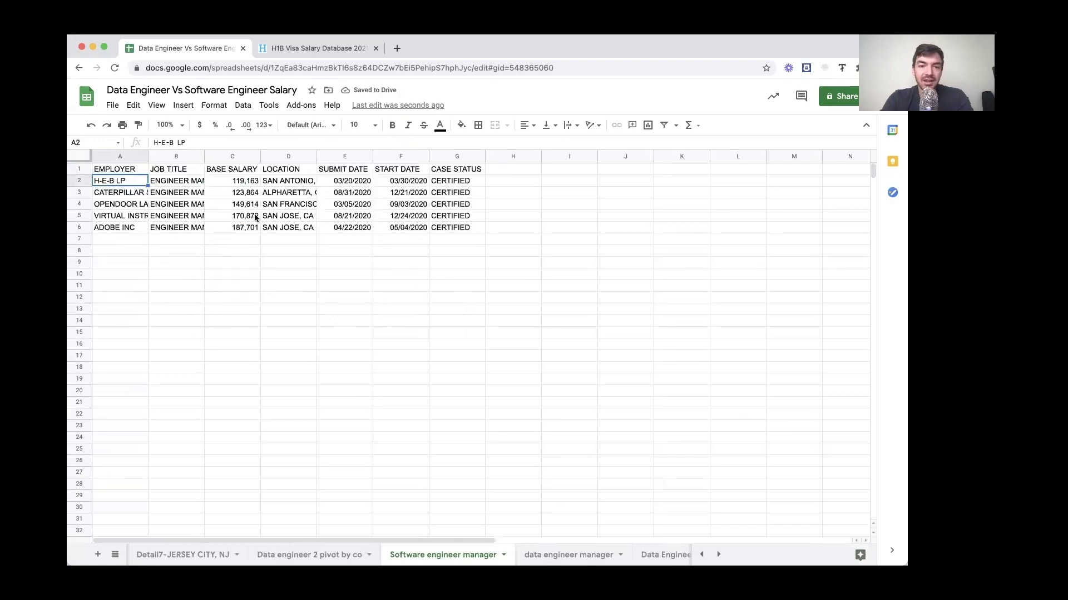
{"action": "key", "text": "super+z"}
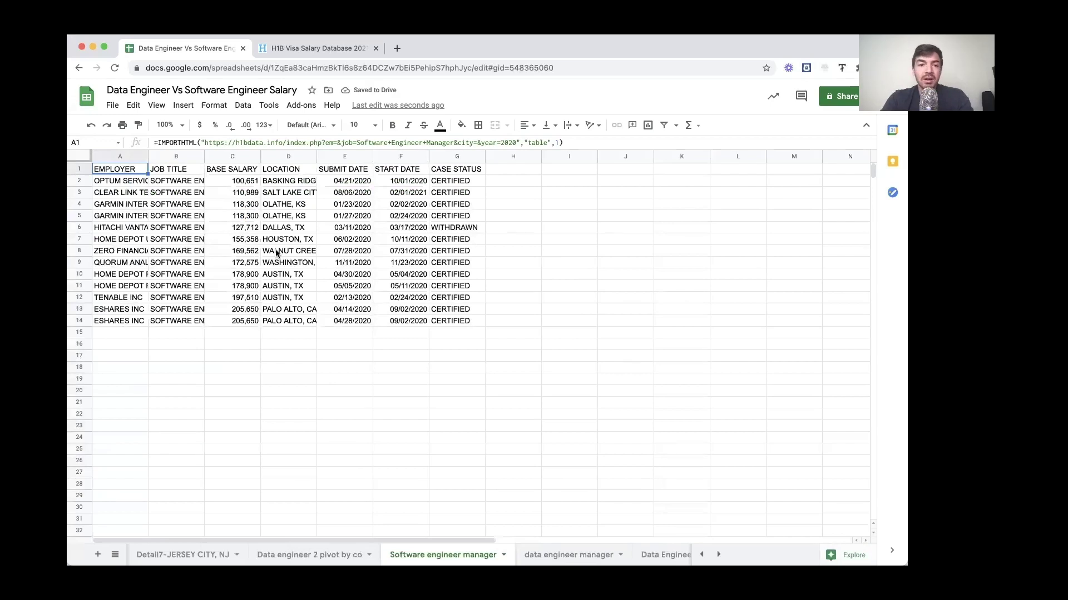
Check the second Austin, TX Home Depot employer and the last ESHARES INC base salary among the software engineer managers
{"action": "left_click", "coordinate": [143, 286]}
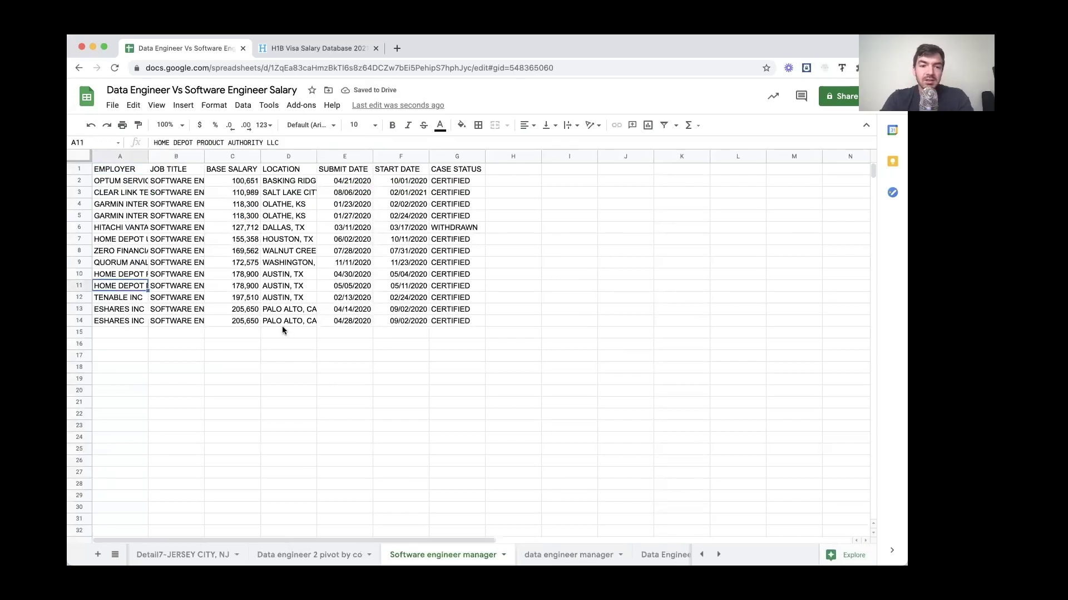
{"action": "left_click", "coordinate": [230, 321]}
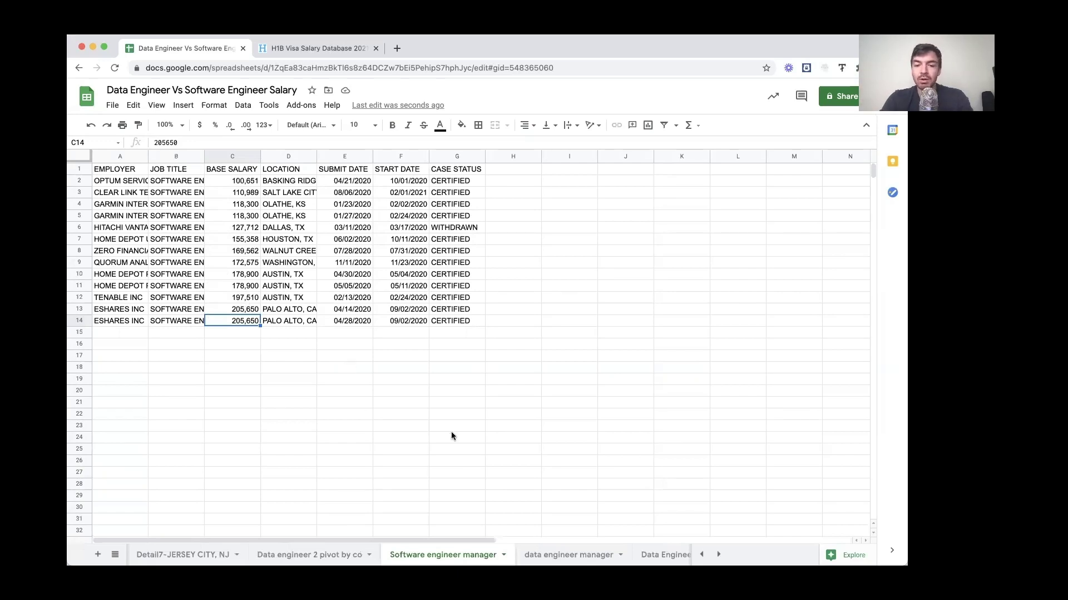
Open the data engineer manager sheet and compare the FACEBOOK INC and FACTEUS INC base salaries
{"action": "key", "text": "alt+Down"}
{"action": "left_click", "coordinate": [438, 240]}
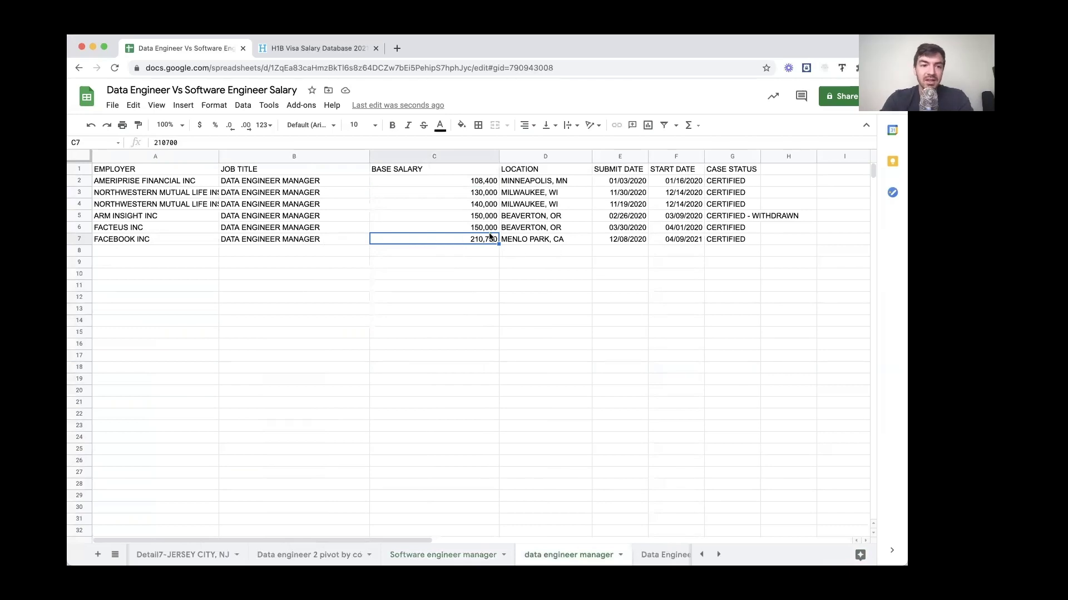
{"action": "key", "text": "Down"}
{"action": "key", "text": "Up"}
{"action": "key", "text": "Up"}
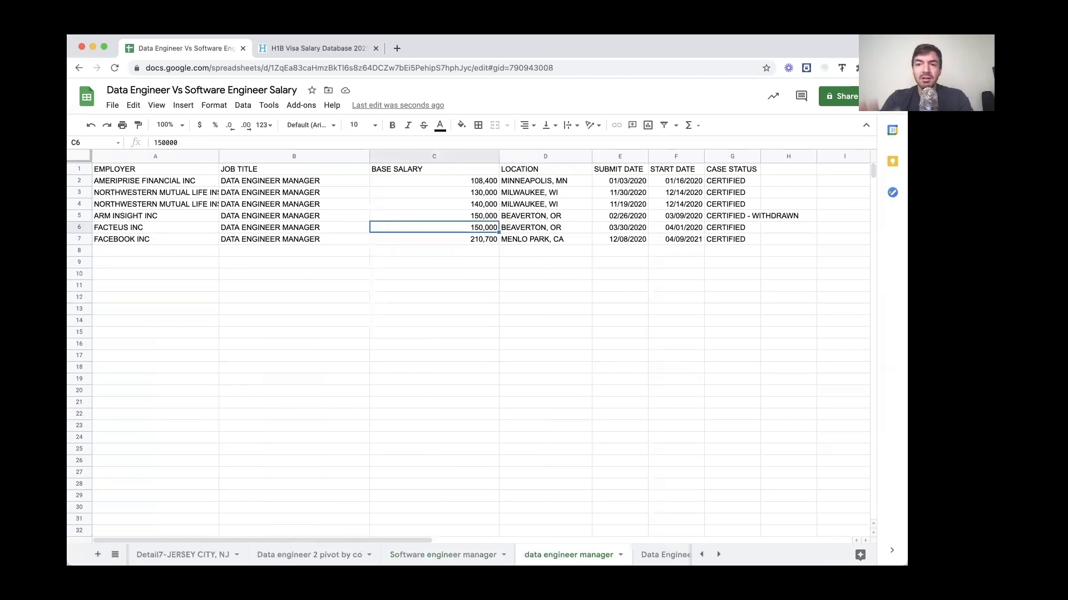
Examine the base salaries and Milwaukee, WI location of the two Northwestern Mutual data engineer manager records
{"action": "left_click", "coordinate": [434, 192]}
{"action": "left_click", "coordinate": [545, 193]}
{"action": "left_click", "coordinate": [545, 204]}
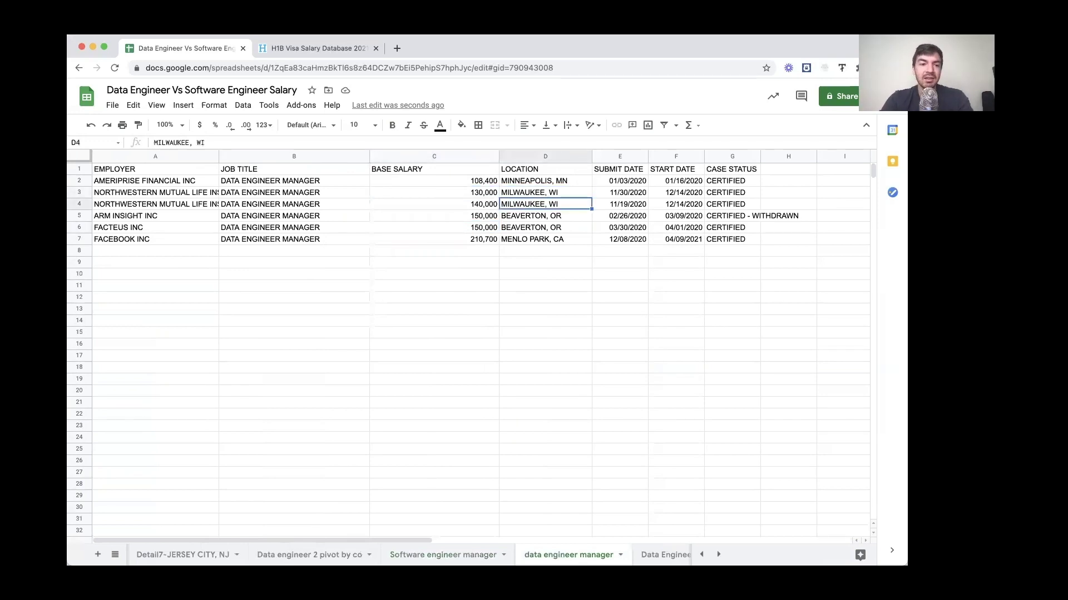
{"action": "left_click", "coordinate": [294, 204]}
{"action": "left_click", "coordinate": [545, 204]}
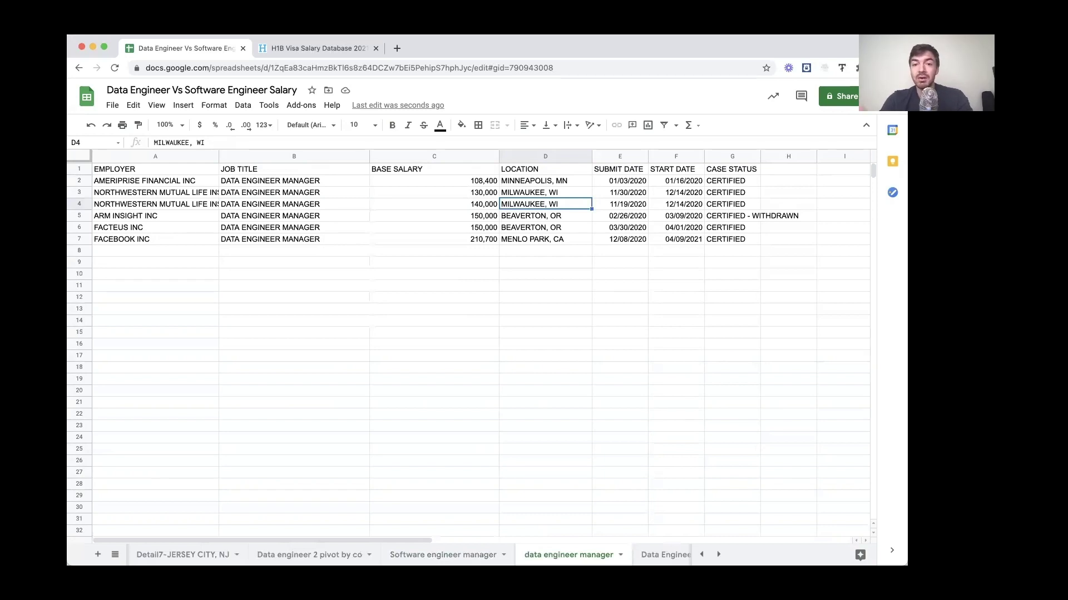
{"action": "left_click", "coordinate": [434, 193]}
{"action": "left_click", "coordinate": [434, 204]}
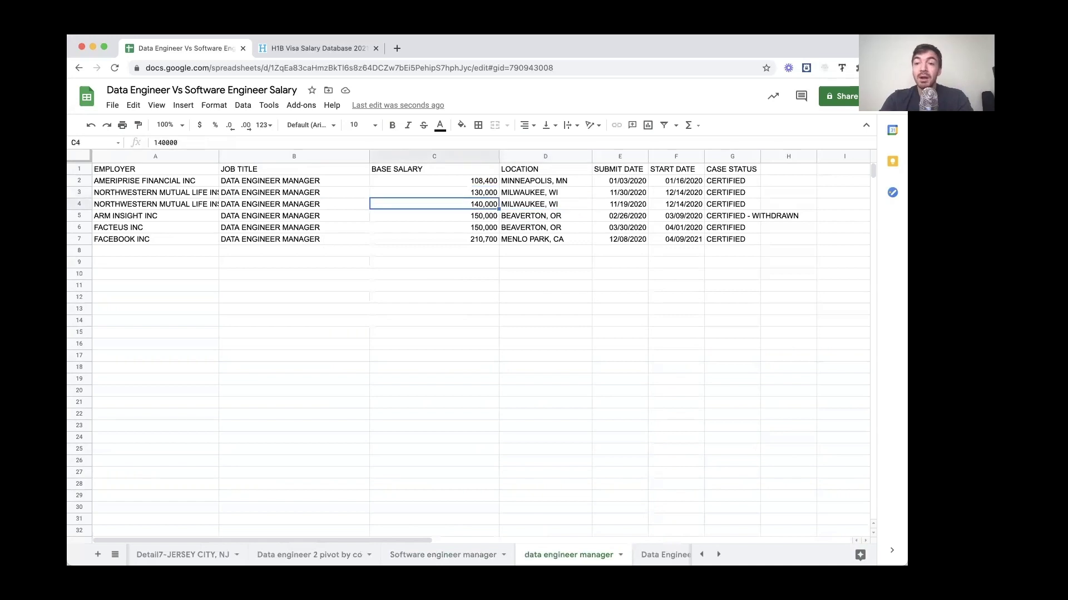